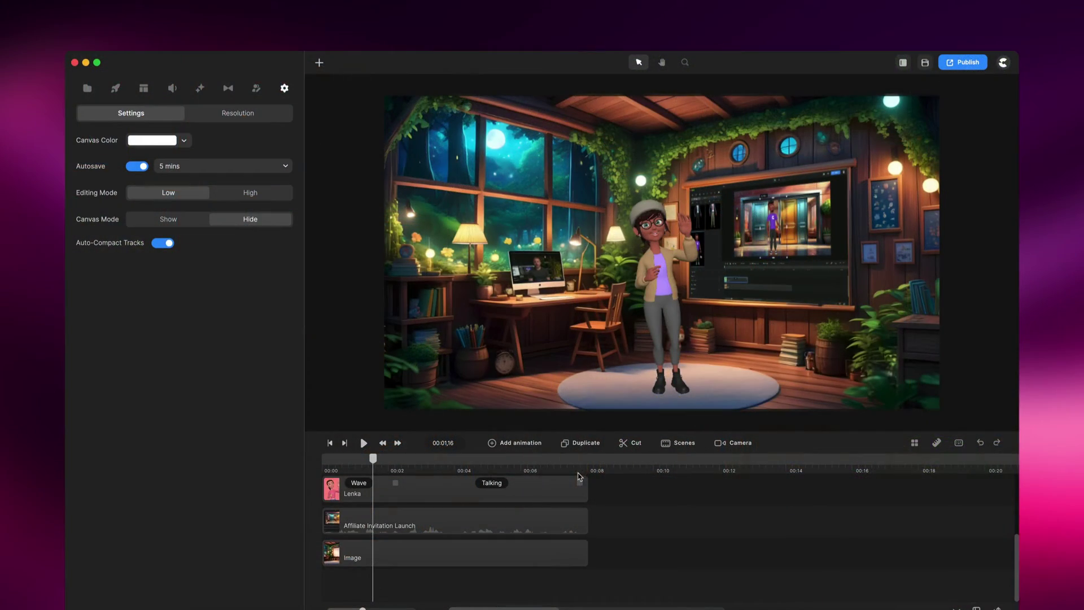
Step: Delete the two video clips overlaid on the whiteboard and the computer monitor
{"action": "left_click", "coordinate": [765, 236]}
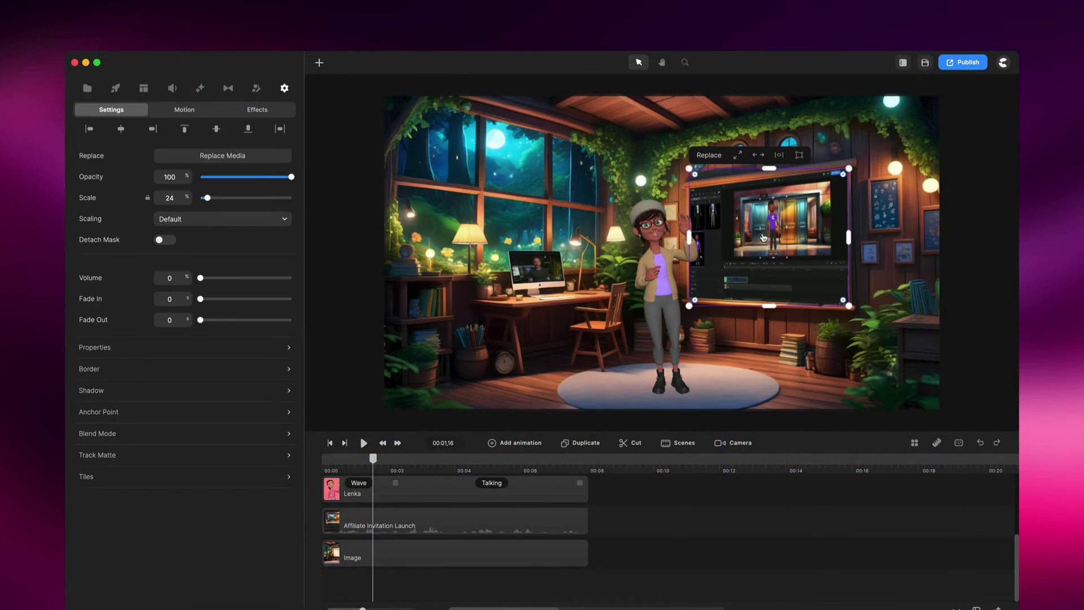
{"action": "left_click", "coordinate": [555, 267]}
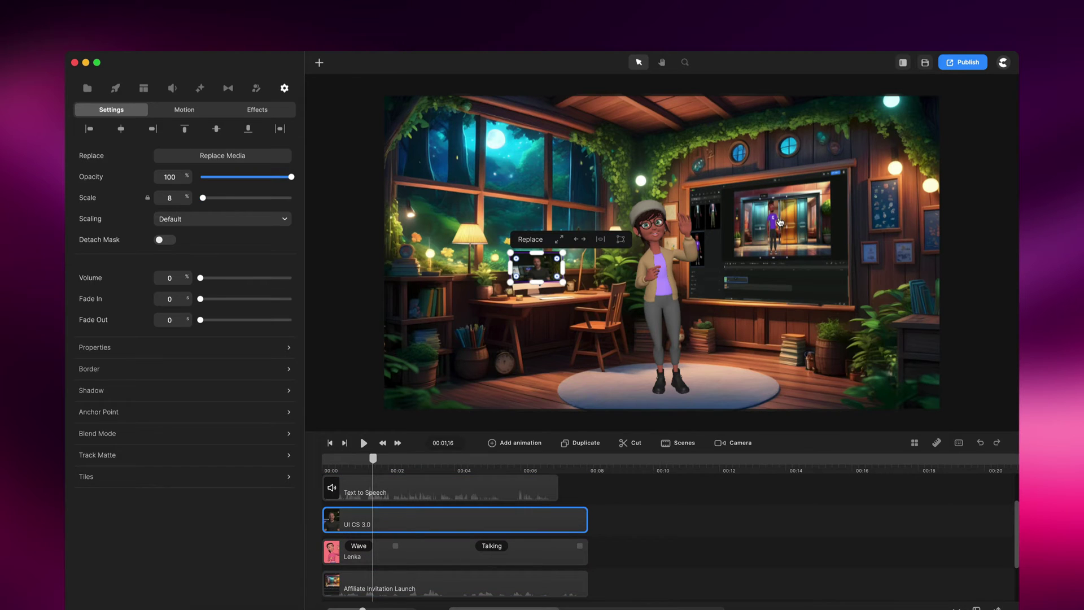
{"action": "left_click", "coordinate": [780, 221], "text": "shift"}
{"action": "key", "text": "Delete"}
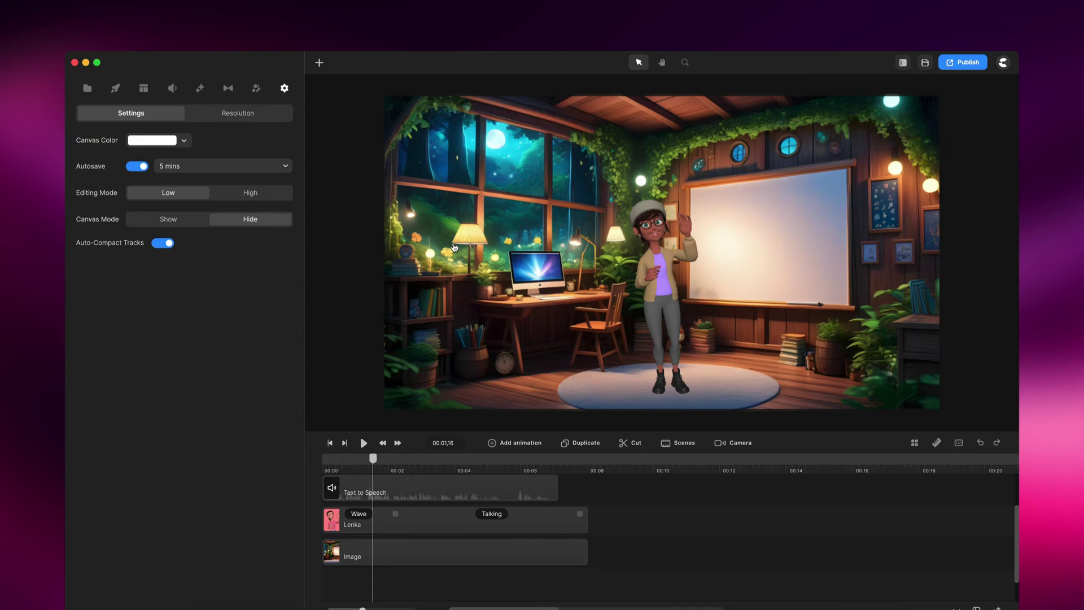
Step: Add the UI CS 3.0 video from the project media to the canvas at the start of the timeline
{"action": "left_click", "coordinate": [89, 92]}
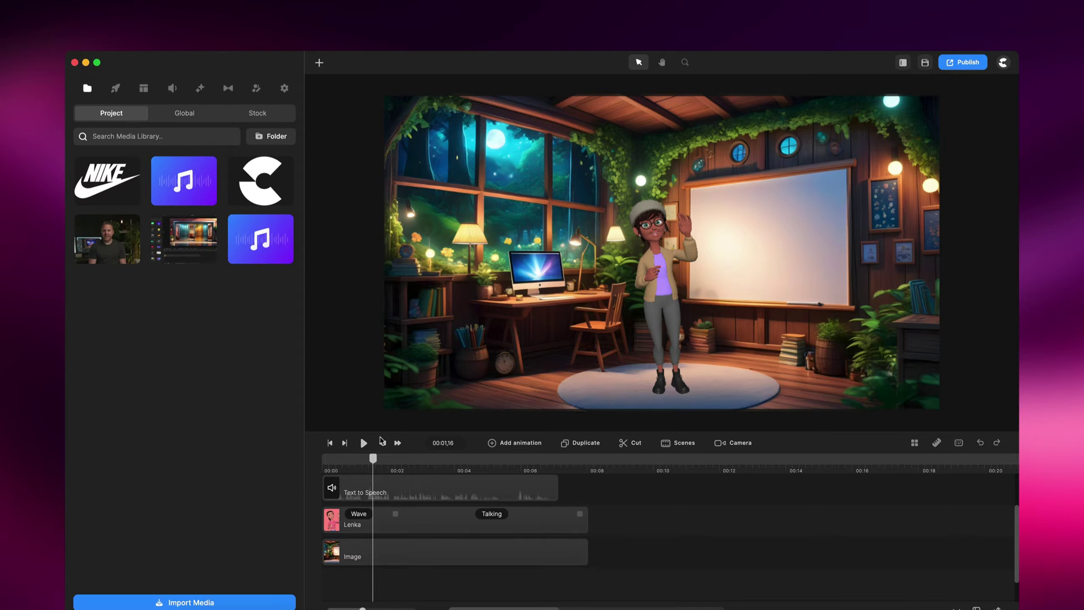
{"action": "left_click", "coordinate": [330, 443]}
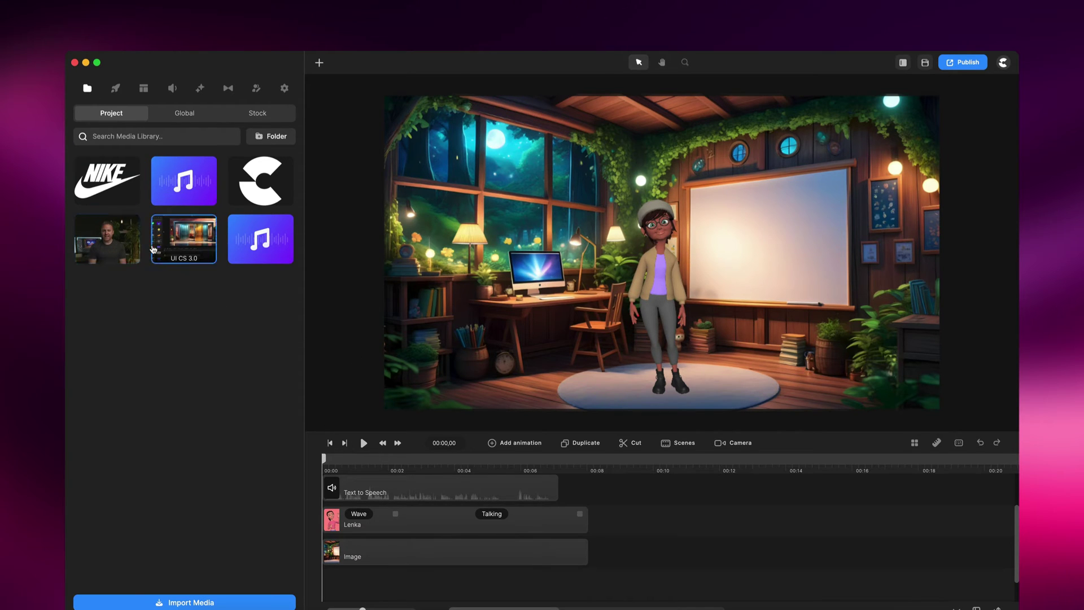
{"action": "left_click_drag", "start_coordinate": [185, 243], "coordinate": [542, 277]}
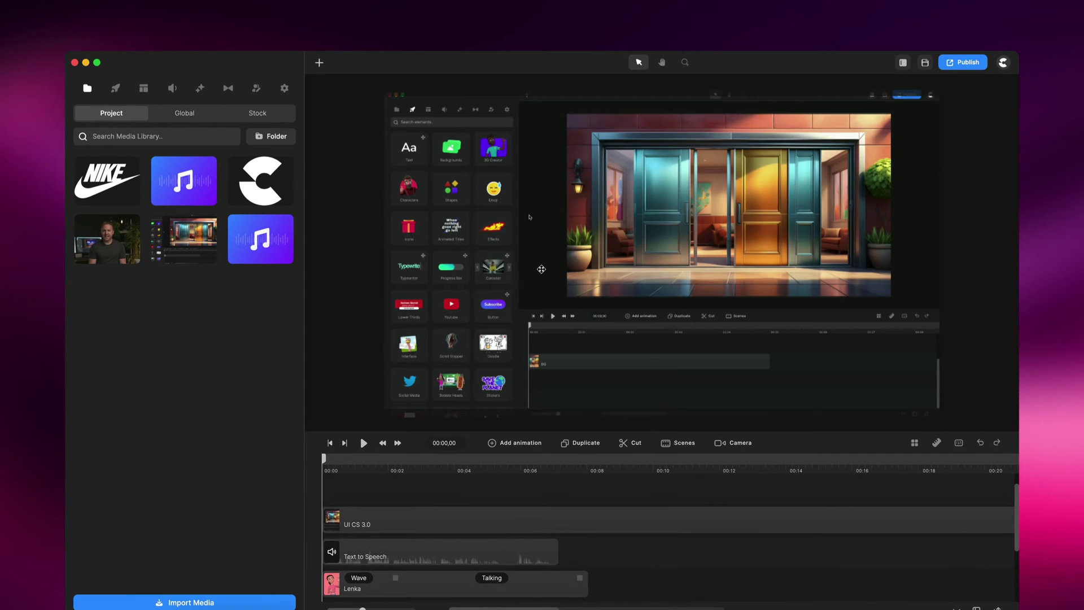
Step: Shrink the UI CS 3.0 video to 22% scale and place it over the upper part of the whiteboard
{"action": "left_click", "coordinate": [542, 270]}
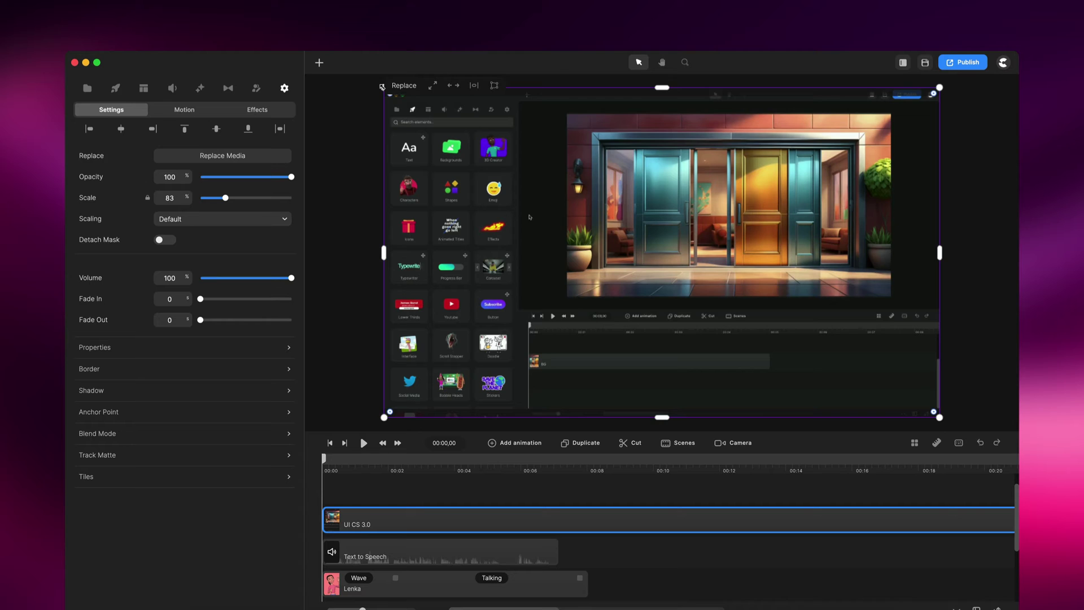
{"action": "left_click_drag", "start_coordinate": [382, 86], "coordinate": [582, 216]}
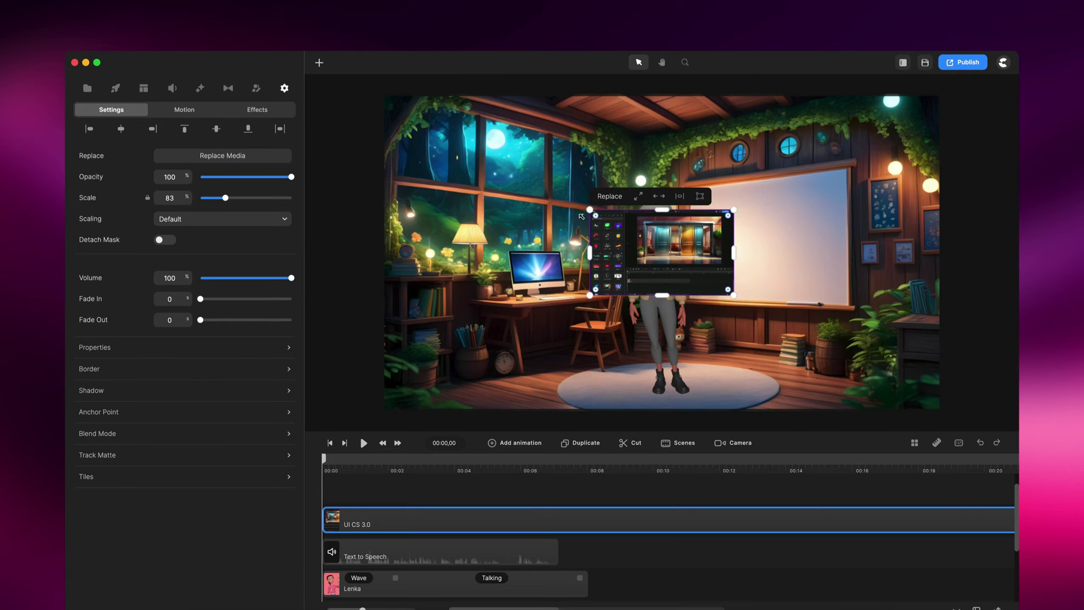
{"action": "left_click_drag", "start_coordinate": [699, 250], "coordinate": [784, 225]}
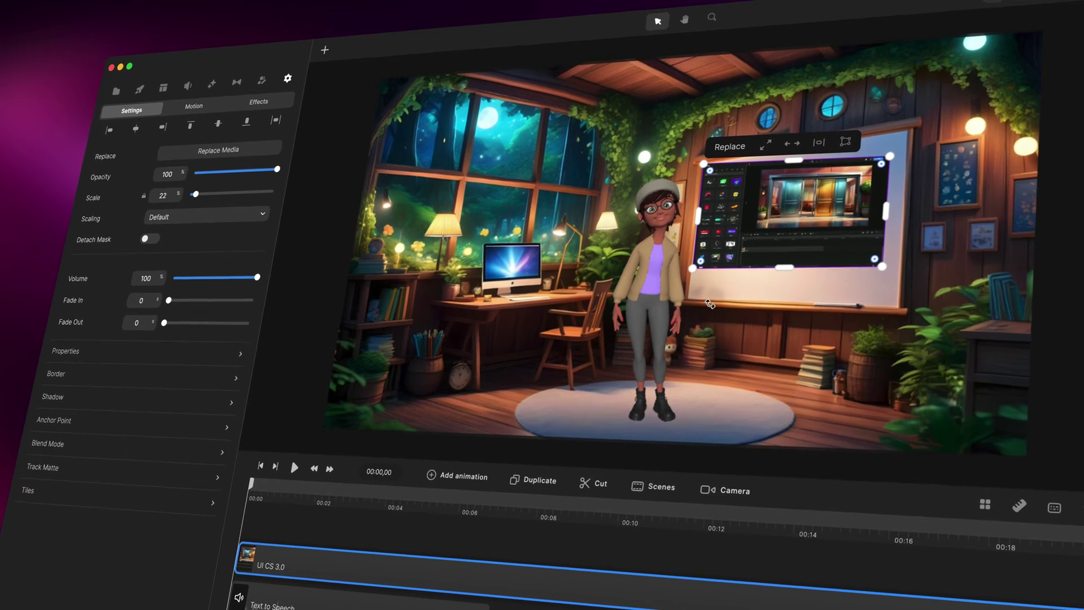
Step: Trim the end of the UI CS 3.0 clip to about 8 seconds to match the length of the scene
{"action": "left_click_drag", "start_coordinate": [500, 515], "coordinate": [300, 511]}
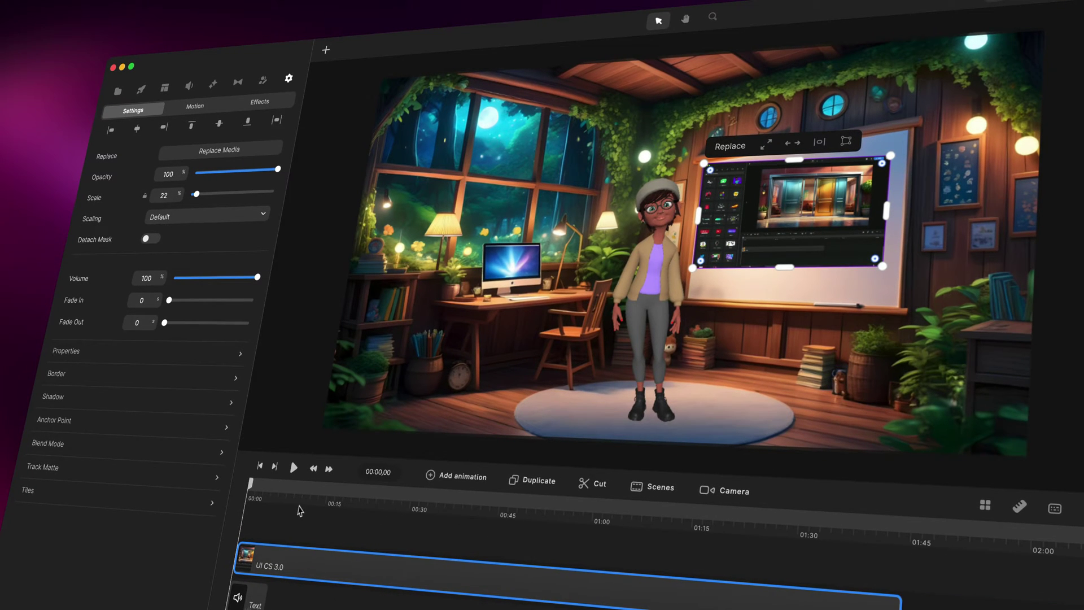
{"action": "left_click_drag", "start_coordinate": [899, 605], "coordinate": [291, 558]}
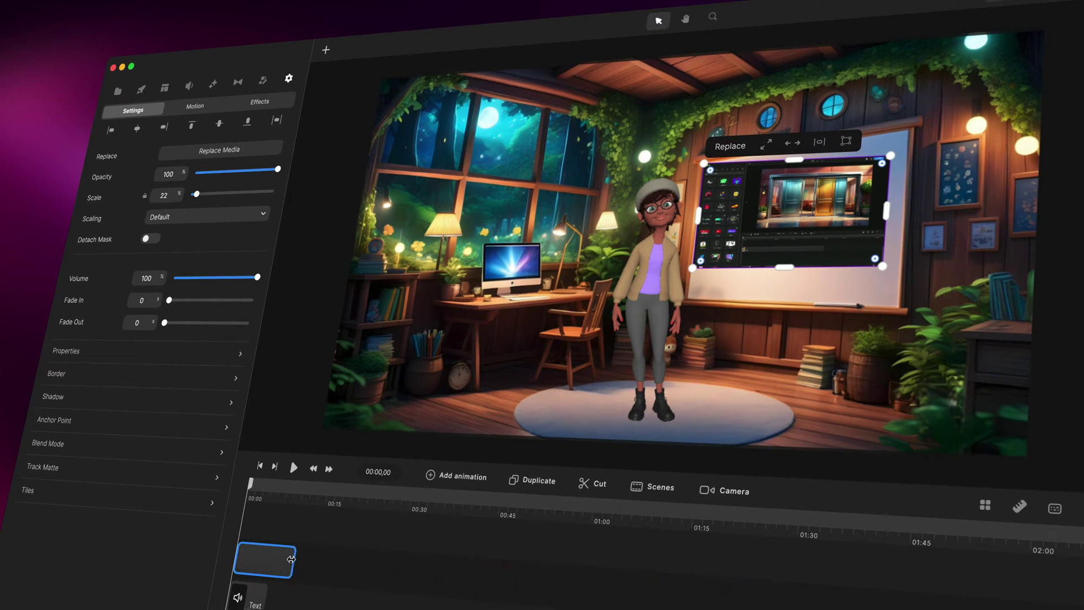
{"action": "left_click_drag", "start_coordinate": [283, 497], "coordinate": [513, 514]}
Step: Enlarge the UI CS 3.0 video to 24% scale and shift it to span the whiteboard's width
{"action": "scroll", "coordinate": [920, 162], "scroll_direction": "up", "scroll_amount": 5}
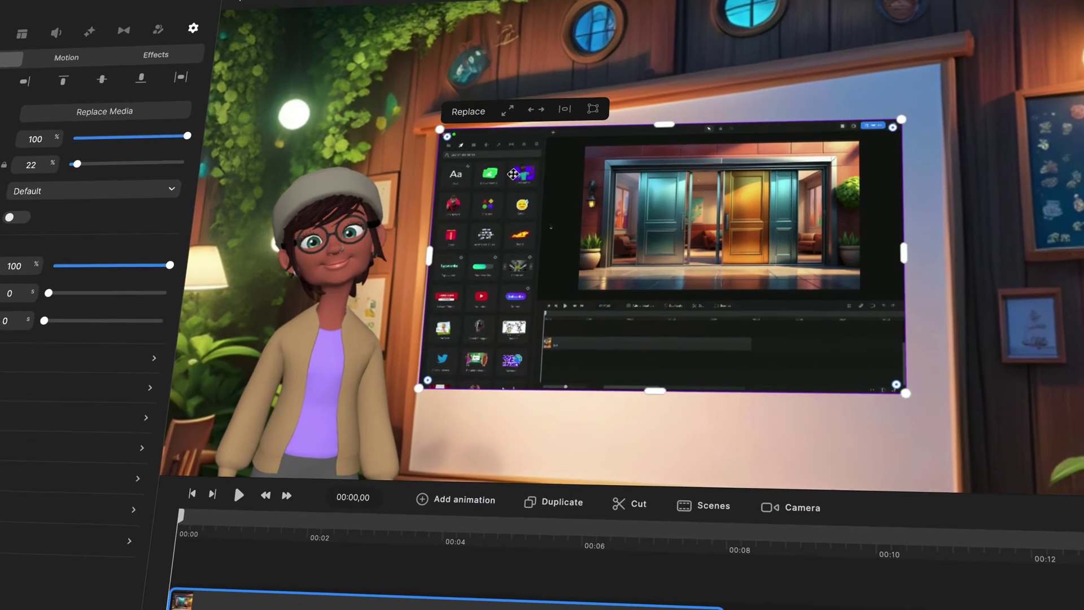
{"action": "scroll", "coordinate": [610, 282], "scroll_direction": "down", "scroll_amount": 5}
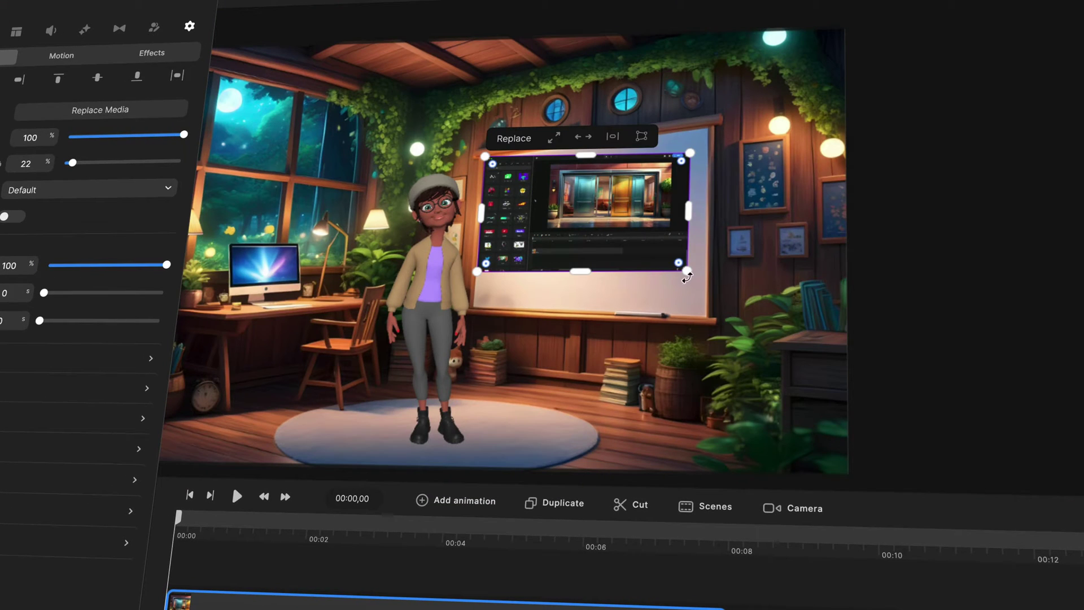
{"action": "left_click_drag", "start_coordinate": [689, 278], "coordinate": [701, 284]}
{"action": "left_click_drag", "start_coordinate": [645, 248], "coordinate": [657, 252]}
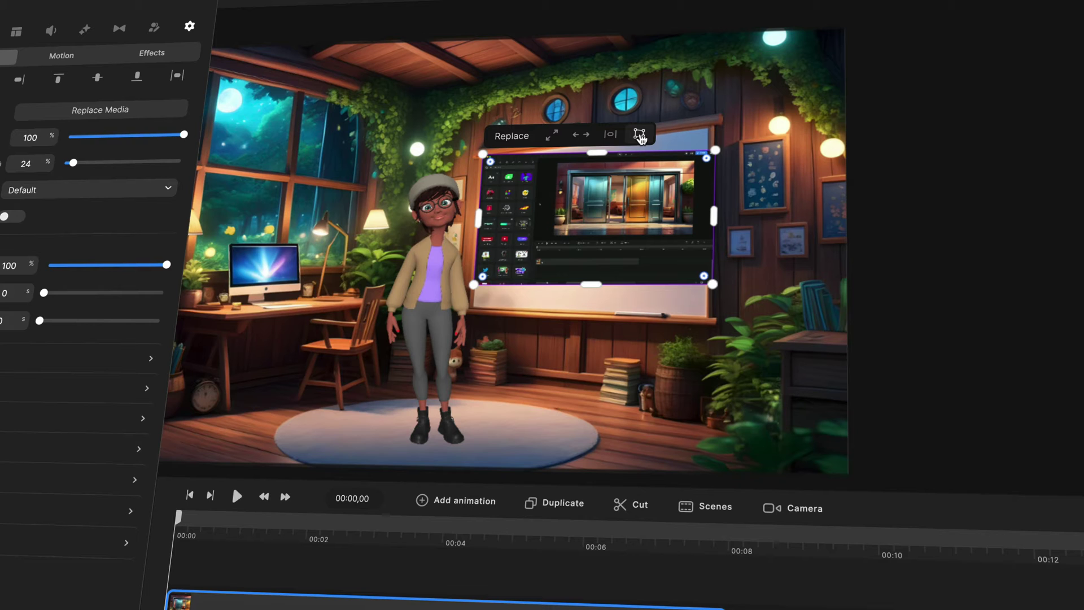
Step: Turn on corner distortion for the UI CS 3.0 video and align its upper-right corner with the whiteboard's inner frame
{"action": "left_click", "coordinate": [639, 135]}
{"action": "scroll", "coordinate": [719, 147], "scroll_direction": "up", "scroll_amount": 5}
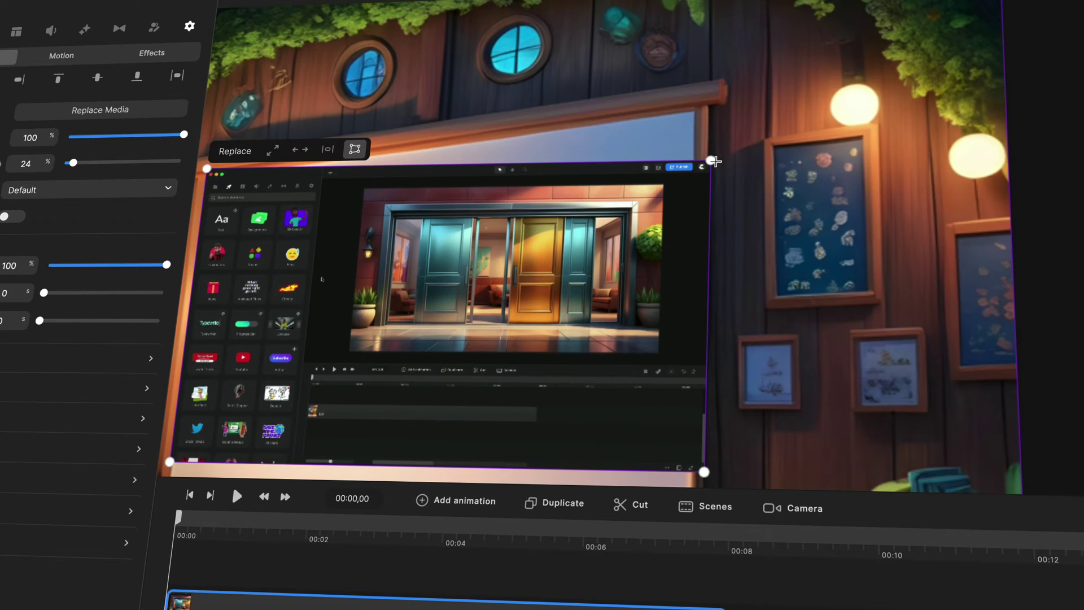
{"action": "left_click_drag", "start_coordinate": [714, 162], "coordinate": [695, 113]}
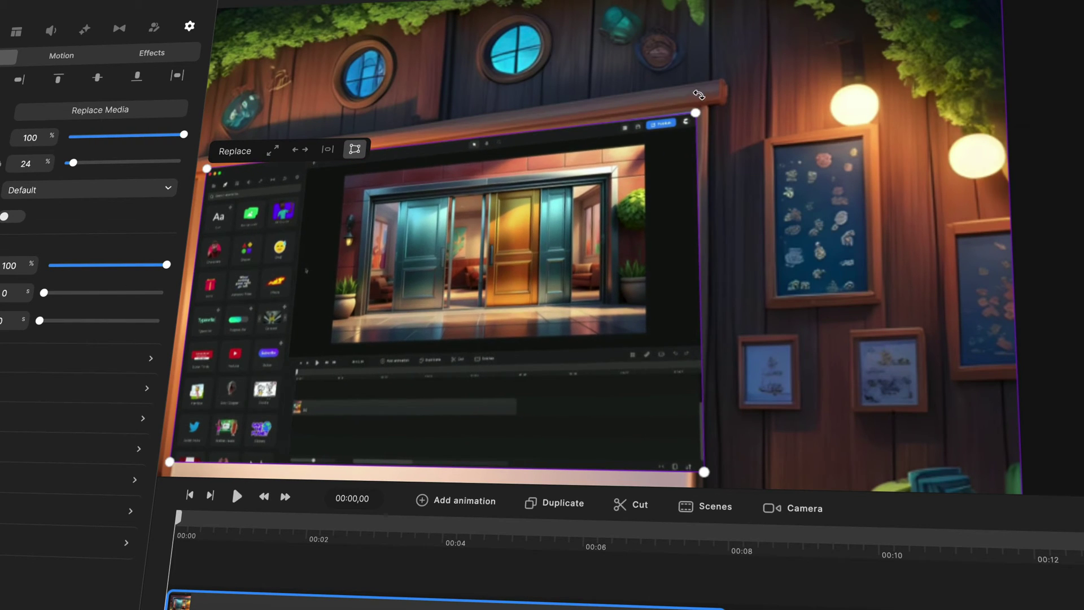
{"action": "scroll", "coordinate": [695, 113], "scroll_direction": "up", "scroll_amount": 10}
{"action": "scroll", "coordinate": [695, 113], "scroll_direction": "down", "scroll_amount": 5}
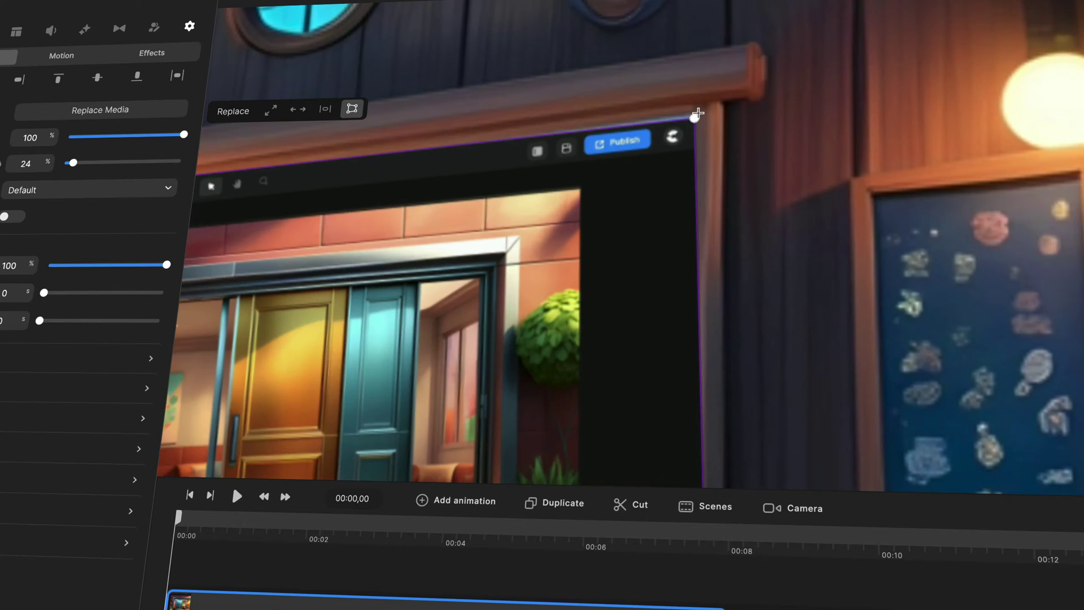
{"action": "scroll", "coordinate": [697, 114], "scroll_direction": "down", "scroll_amount": 5}
{"action": "scroll", "coordinate": [697, 114], "scroll_direction": "up", "scroll_amount": 8}
{"action": "scroll", "coordinate": [697, 114], "scroll_direction": "down", "scroll_amount": 6}
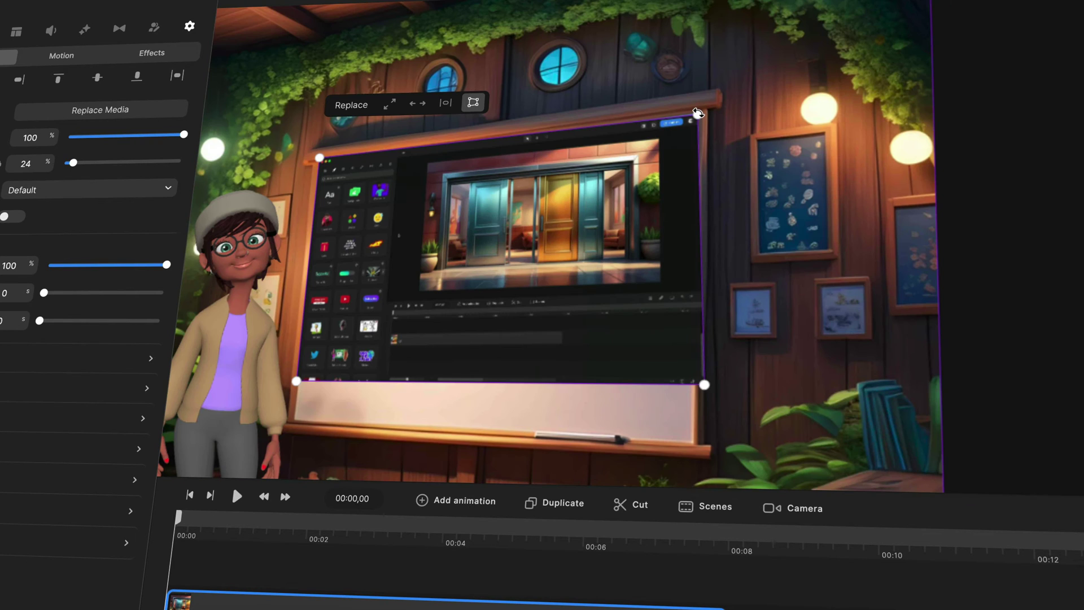
{"action": "scroll", "coordinate": [698, 113], "scroll_direction": "up", "scroll_amount": 3}
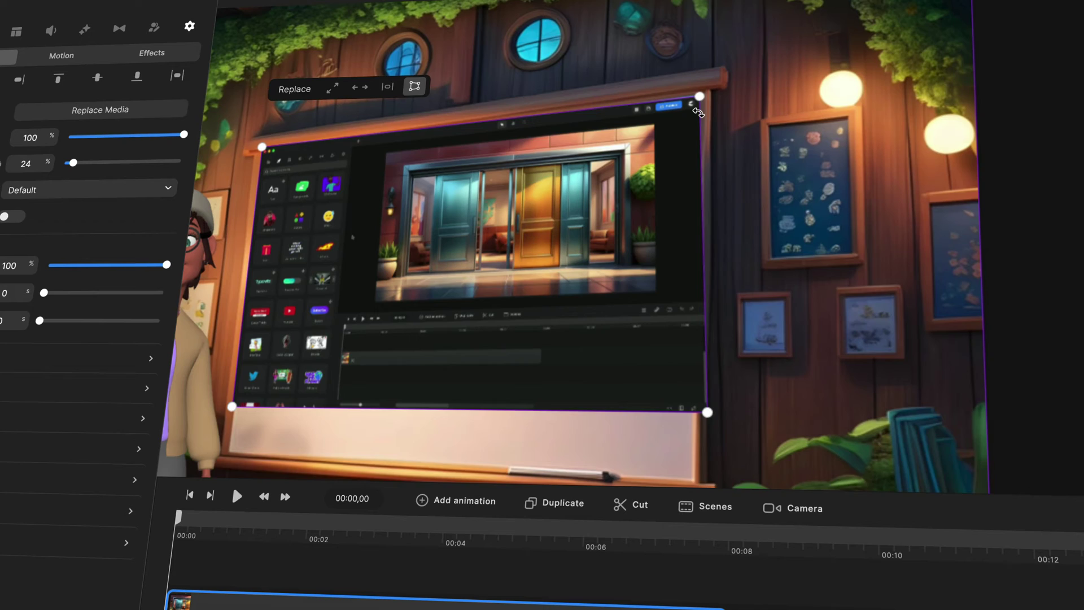
{"action": "scroll", "coordinate": [697, 113], "scroll_direction": "down", "scroll_amount": 3}
{"action": "scroll", "coordinate": [697, 113], "scroll_direction": "down", "scroll_amount": 2}
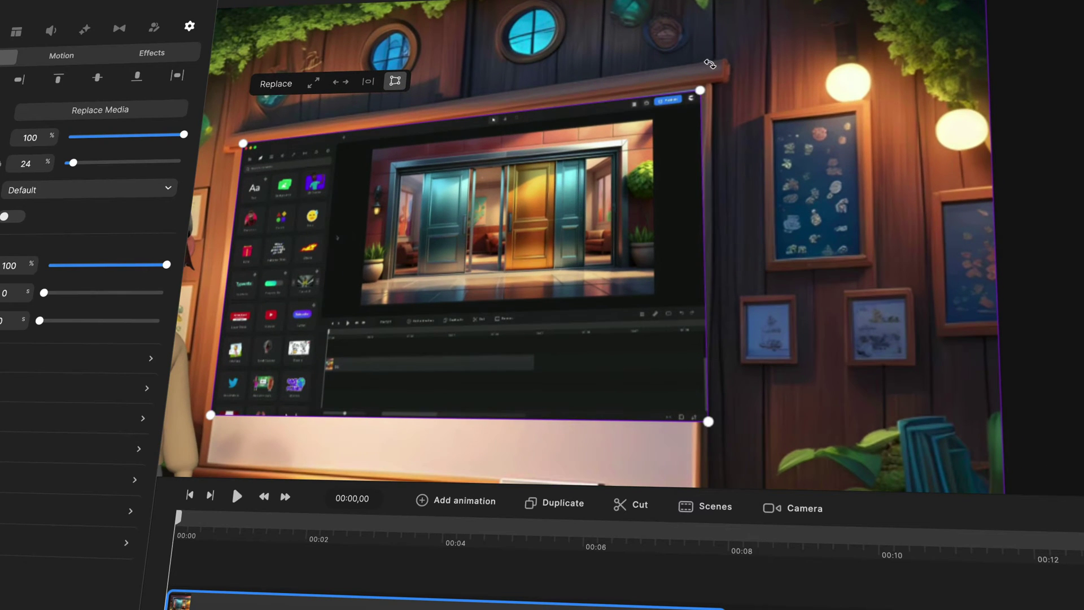
{"action": "scroll", "coordinate": [703, 96], "scroll_direction": "up", "scroll_amount": 8}
{"action": "left_click_drag", "start_coordinate": [662, 190], "coordinate": [659, 179]}
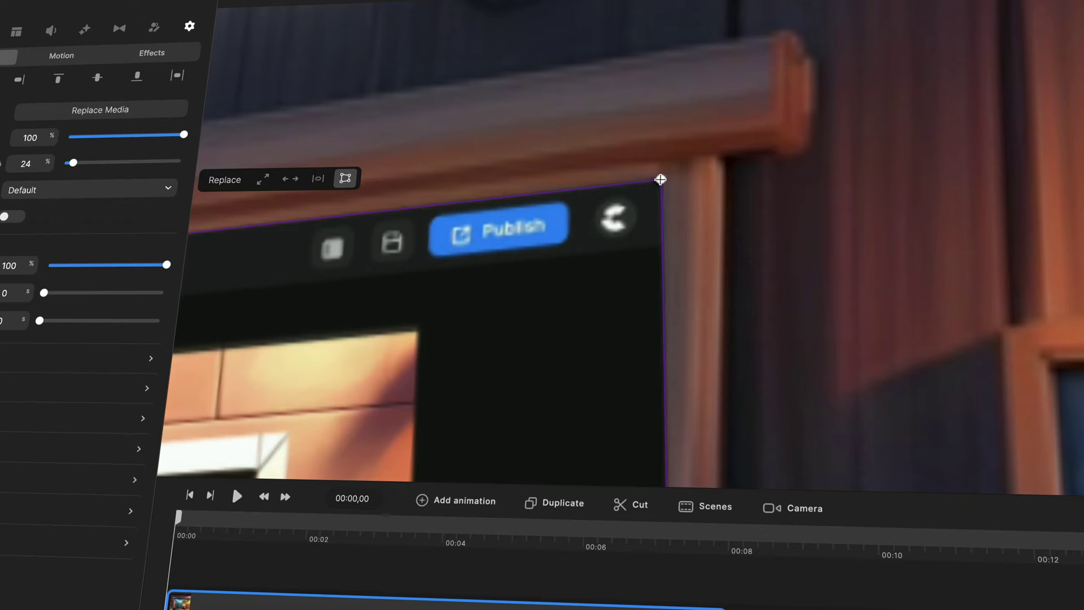
Step: Distort the video's lower-right corner to meet the whiteboard's lower-right inner corner
{"action": "scroll", "coordinate": [784, 319], "scroll_direction": "down", "scroll_amount": 4}
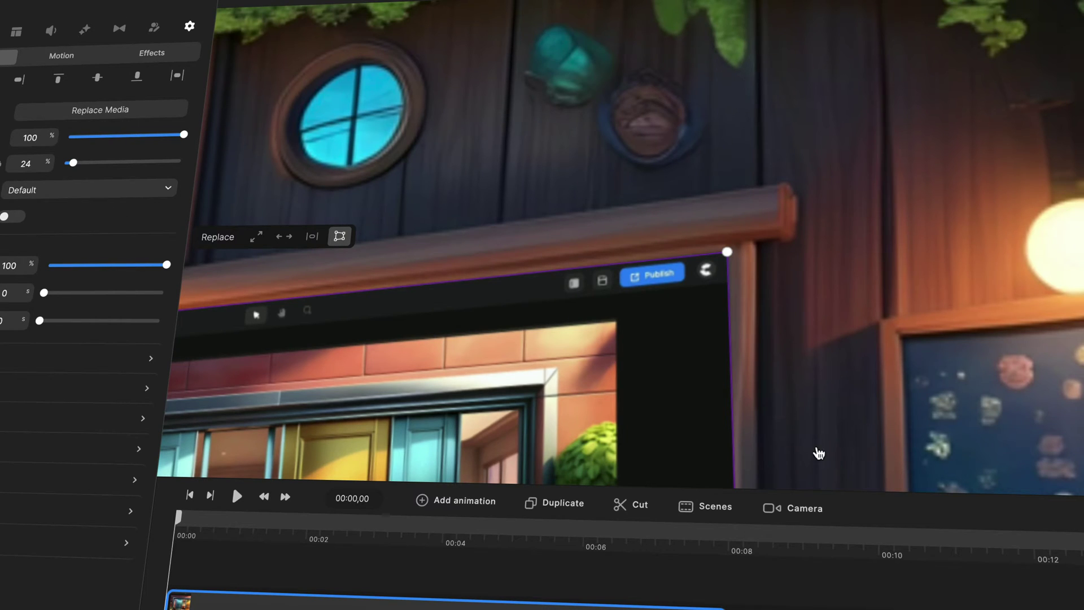
{"action": "left_click_drag", "start_coordinate": [819, 453], "coordinate": [745, 53]}
{"action": "left_click_drag", "start_coordinate": [735, 421], "coordinate": [749, 274]}
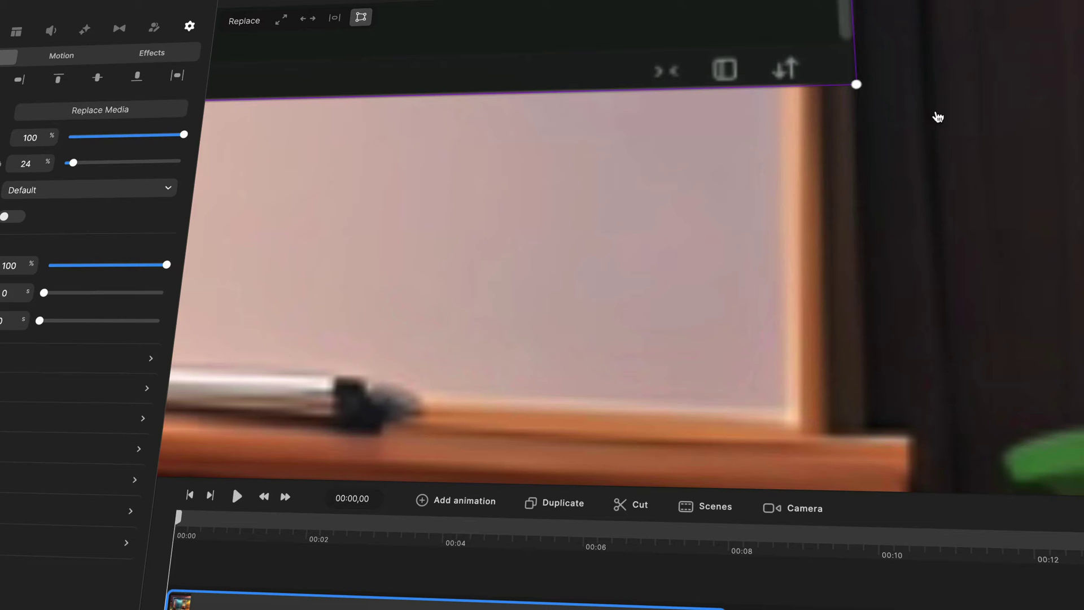
{"action": "left_click_drag", "start_coordinate": [855, 85], "coordinate": [796, 429]}
Step: Distort the video's lower-left corner down to the whiteboard's lower-left inner corner
{"action": "scroll", "coordinate": [796, 427], "scroll_direction": "down", "scroll_amount": 6}
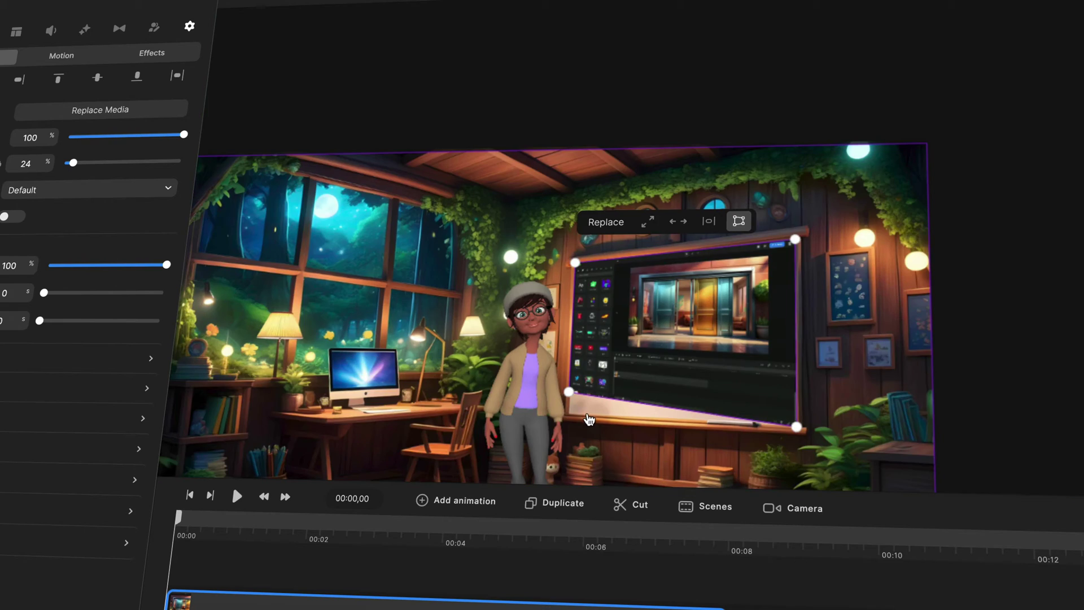
{"action": "scroll", "coordinate": [590, 419], "scroll_direction": "up", "scroll_amount": 3}
{"action": "scroll", "coordinate": [539, 410], "scroll_direction": "up", "scroll_amount": 5}
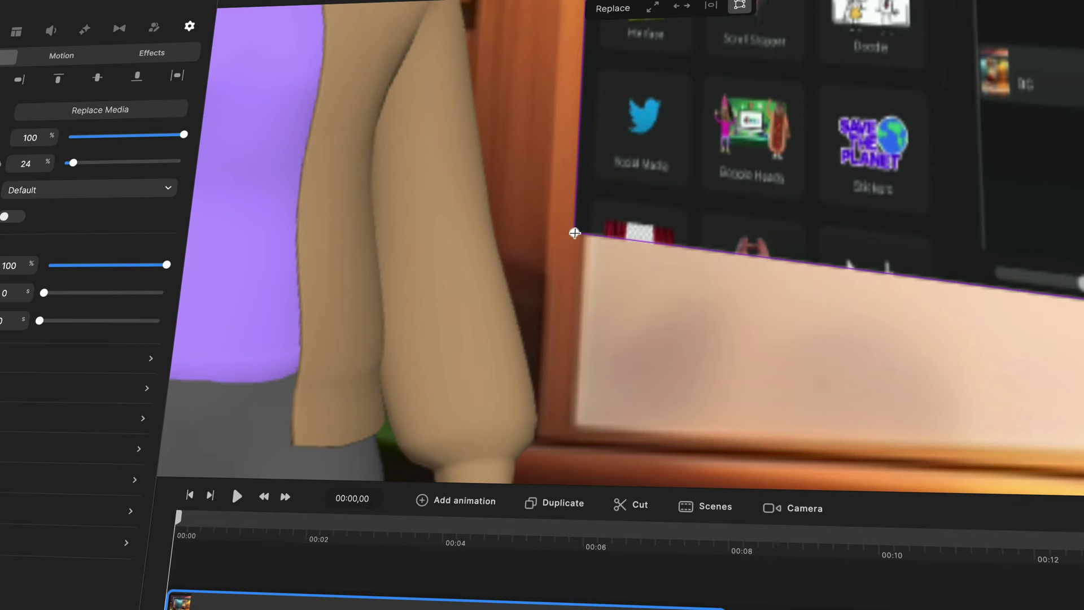
{"action": "left_click_drag", "start_coordinate": [575, 232], "coordinate": [570, 428]}
{"action": "scroll", "coordinate": [570, 428], "scroll_direction": "down", "scroll_amount": 5}
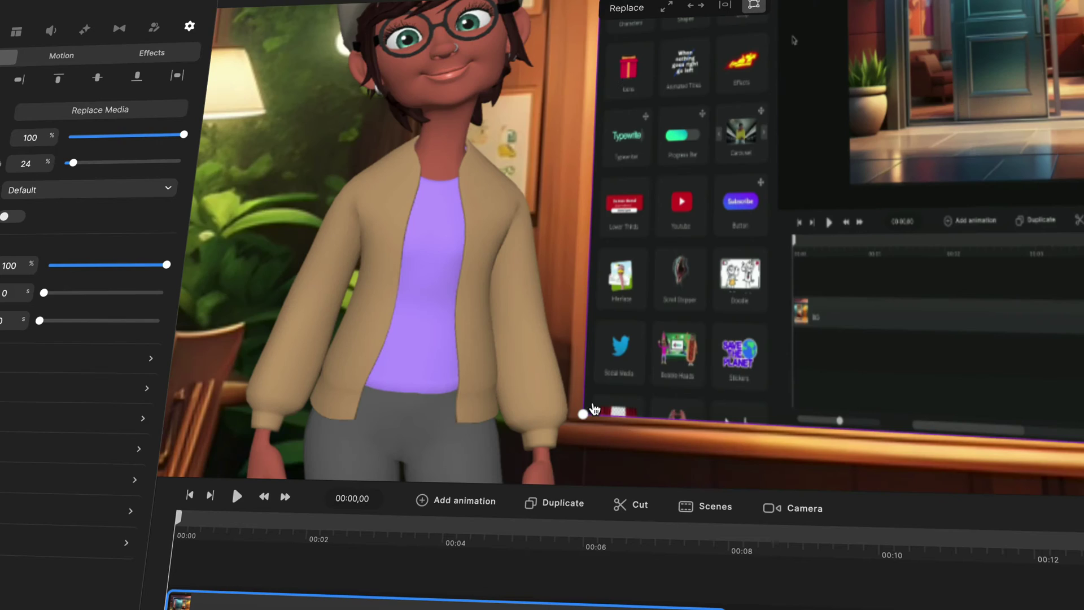
Step: Fit the video's upper-left corner precisely to the whiteboard's upper-left inner corner
{"action": "left_click_drag", "start_coordinate": [610, 26], "coordinate": [649, 282]}
{"action": "scroll", "coordinate": [643, 196], "scroll_direction": "up", "scroll_amount": 10}
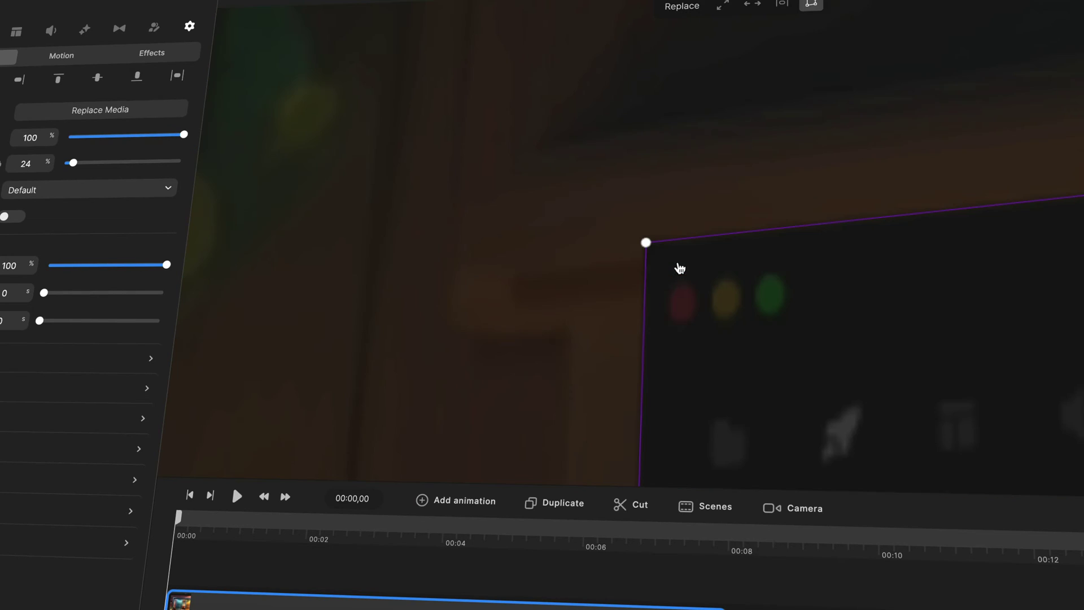
{"action": "left_click_drag", "start_coordinate": [646, 242], "coordinate": [684, 311]}
{"action": "scroll", "coordinate": [684, 312], "scroll_direction": "down", "scroll_amount": 10}
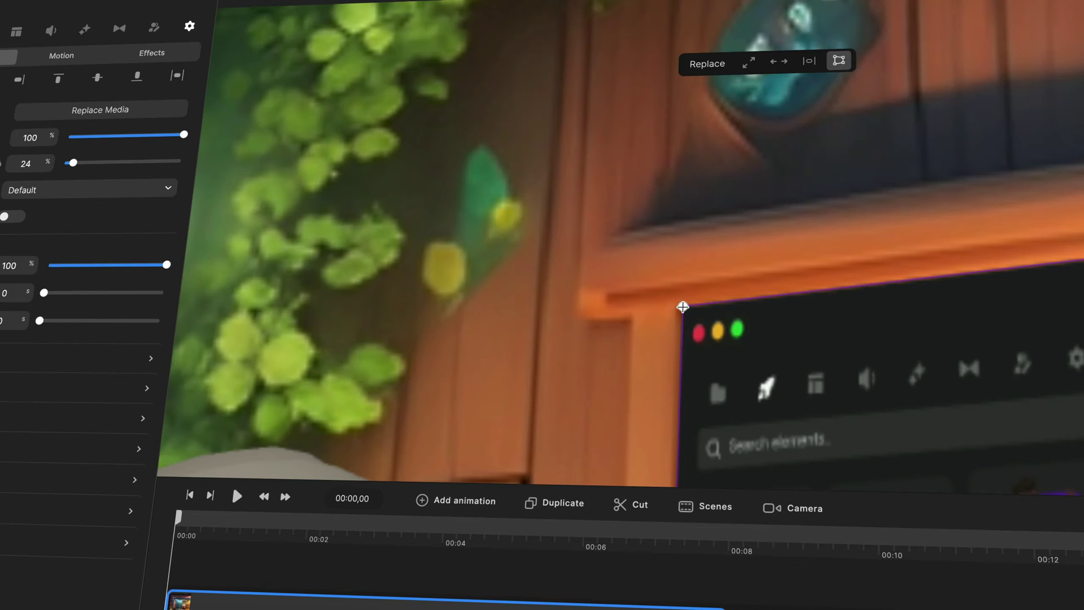
Step: Play back the opening of the scene, deselect the video and check how it sits on the whiteboard
{"action": "key", "text": "space"}
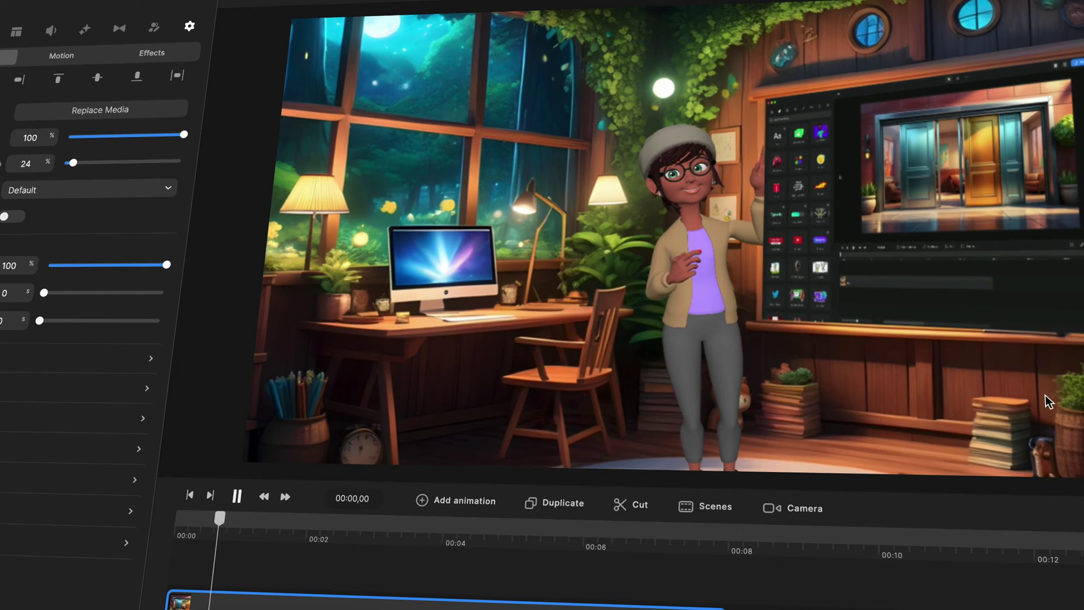
{"action": "key", "text": "space"}
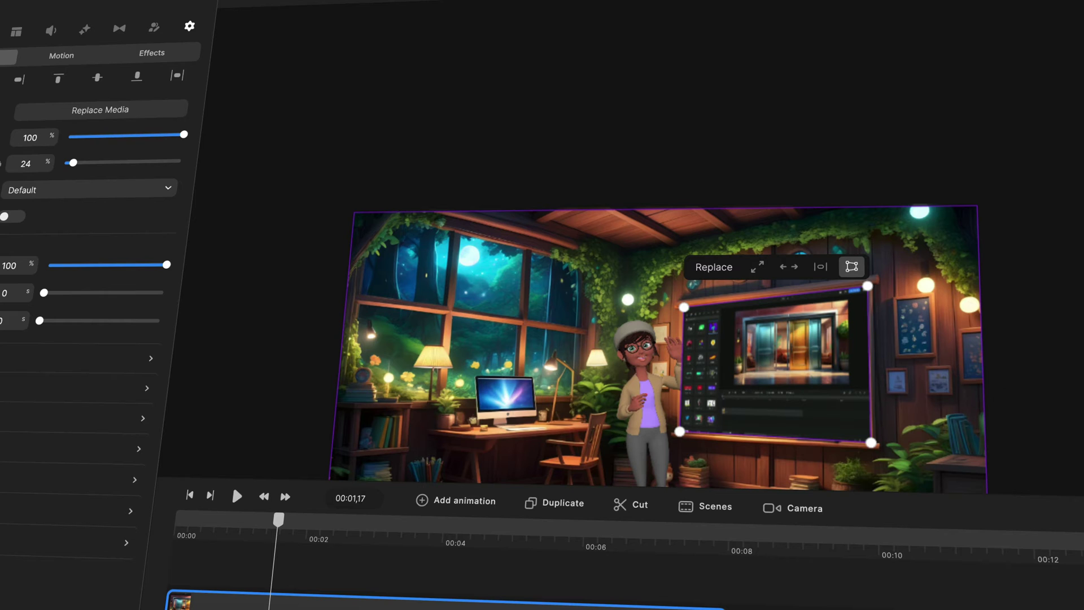
{"action": "key", "text": "Escape"}
{"action": "scroll", "coordinate": [632, 266], "scroll_direction": "down", "scroll_amount": 3}
{"action": "scroll", "coordinate": [633, 265], "scroll_direction": "up", "scroll_amount": 5}
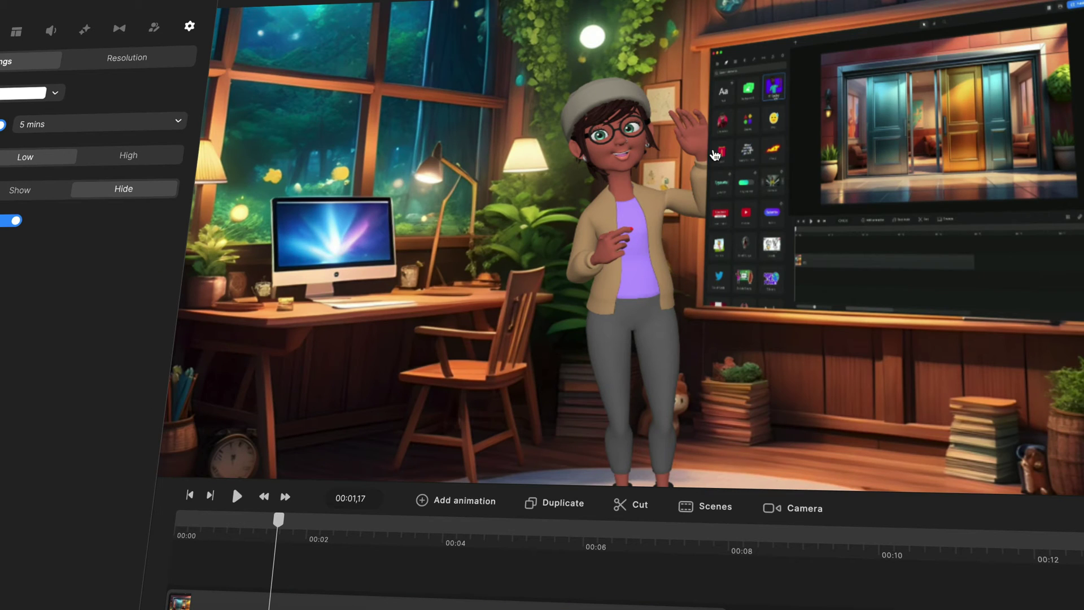
Step: Move the Lenka character's layer above the UI CS 3.0 layer and check the overlap around 00:02,15
{"action": "left_click_drag", "start_coordinate": [278, 518], "coordinate": [356, 513]}
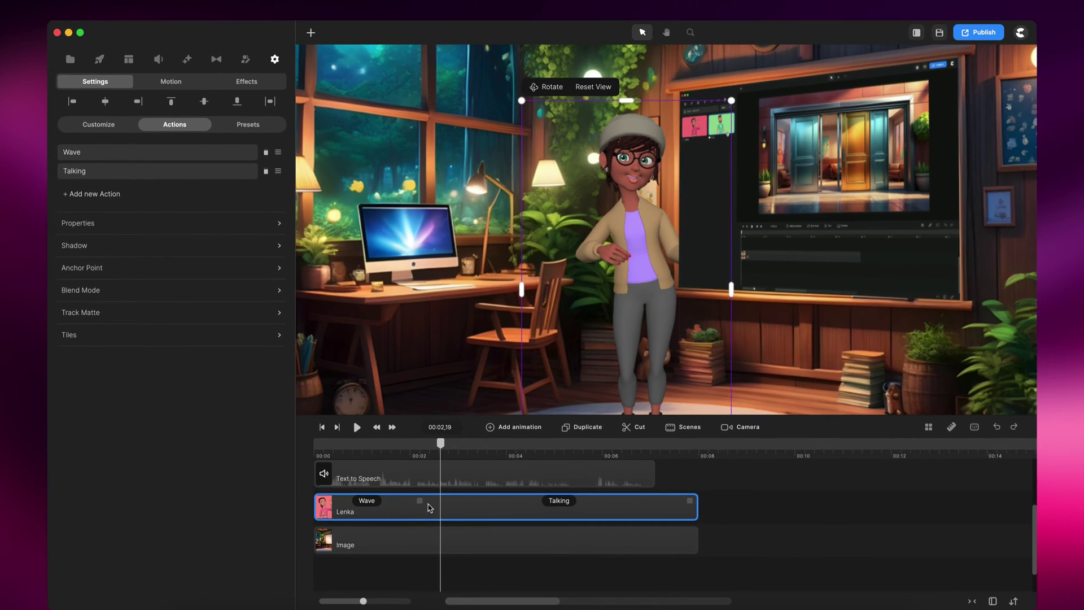
{"action": "left_click_drag", "start_coordinate": [427, 510], "coordinate": [473, 517]}
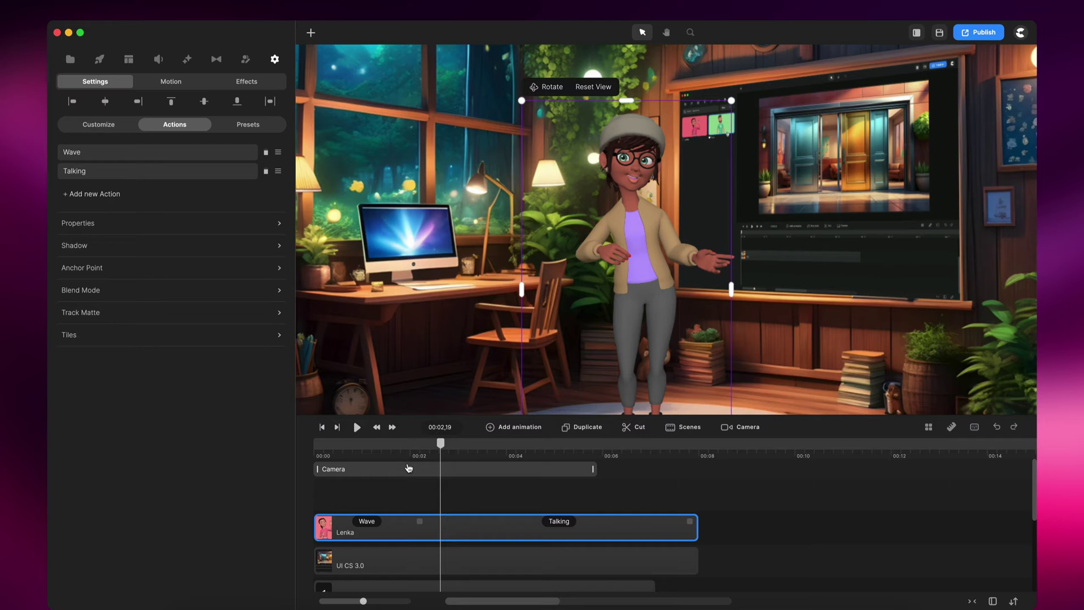
{"action": "left_click_drag", "start_coordinate": [434, 454], "coordinate": [378, 448]}
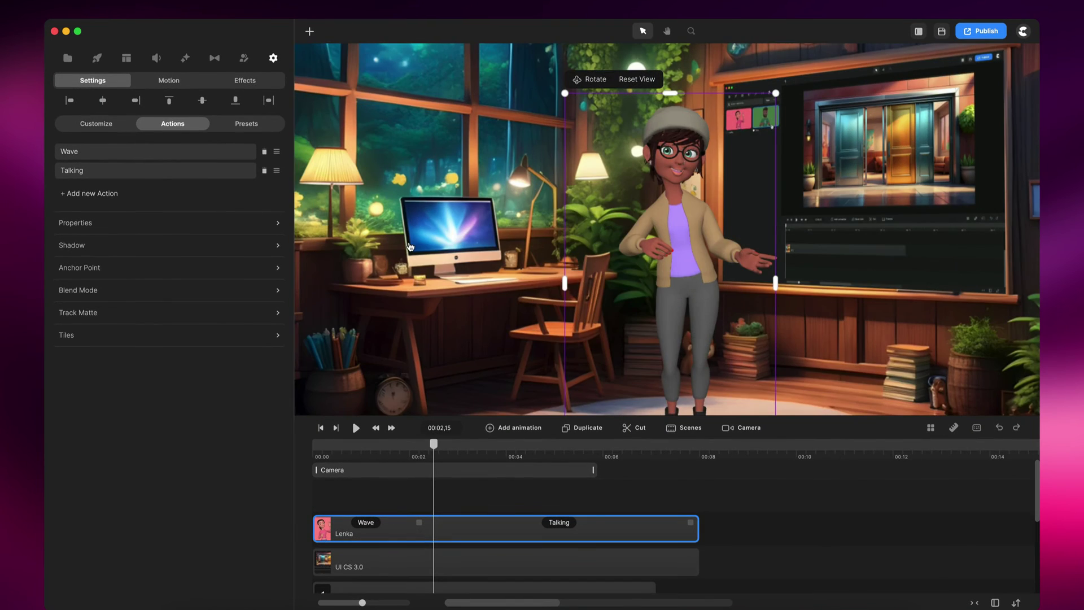
Step: Add the Affiliate Invitation Launch video from the project's media library to the scene, above the Lenka layer
{"action": "left_click", "coordinate": [409, 246]}
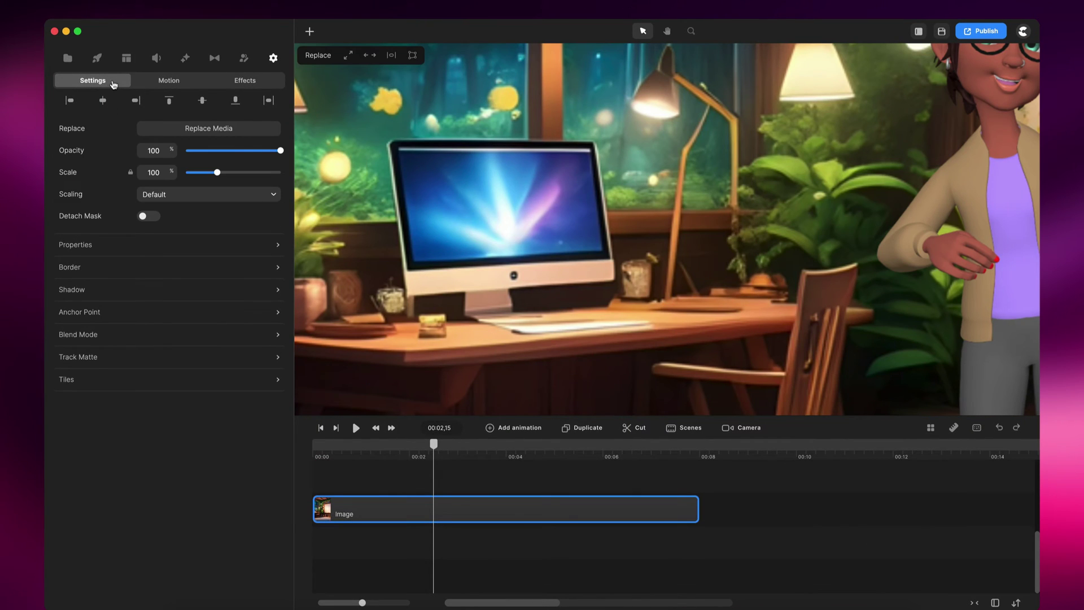
{"action": "left_click", "coordinate": [58, 59]}
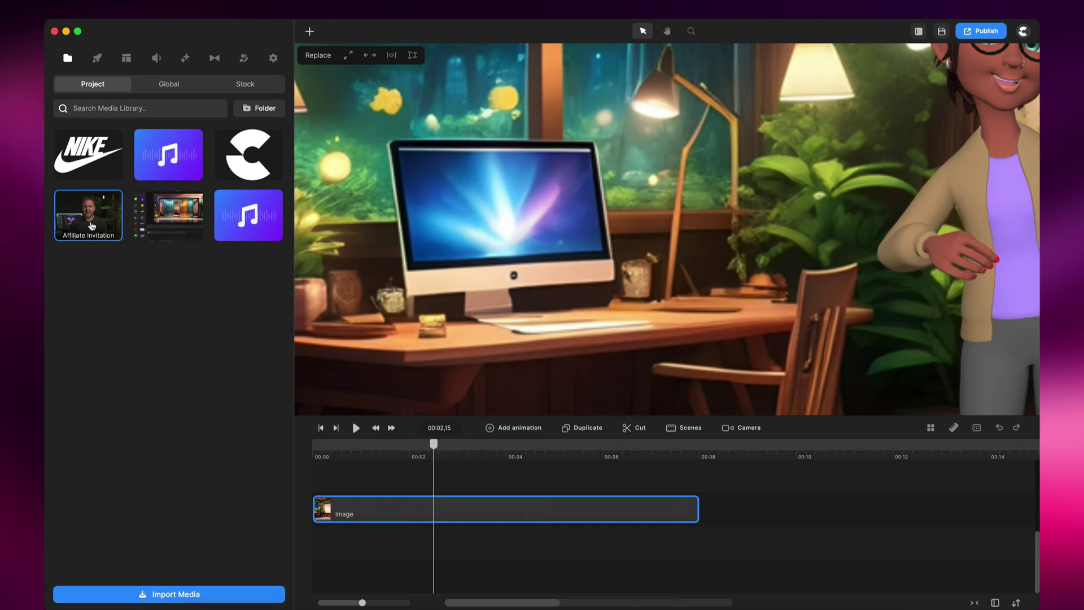
{"action": "left_click_drag", "start_coordinate": [92, 225], "coordinate": [460, 244]}
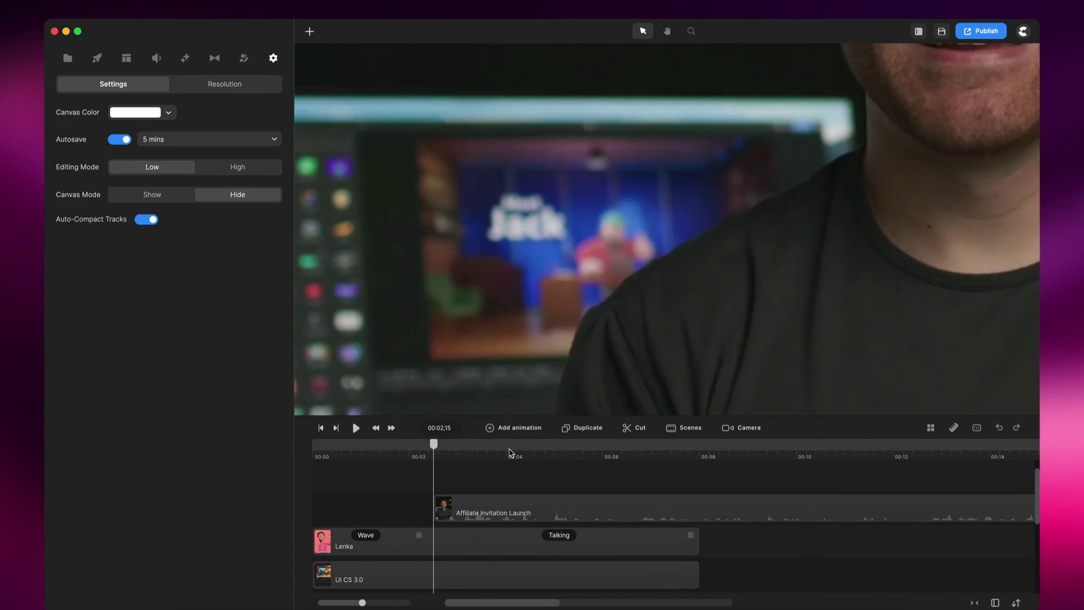
Step: Trim the end of the Affiliate Invitation Launch clip so it finishes together with the Lenka and UI CS 3.0 layers
{"action": "scroll", "coordinate": [465, 458], "scroll_direction": "down", "scroll_amount": 5}
{"action": "left_click", "coordinate": [692, 504]}
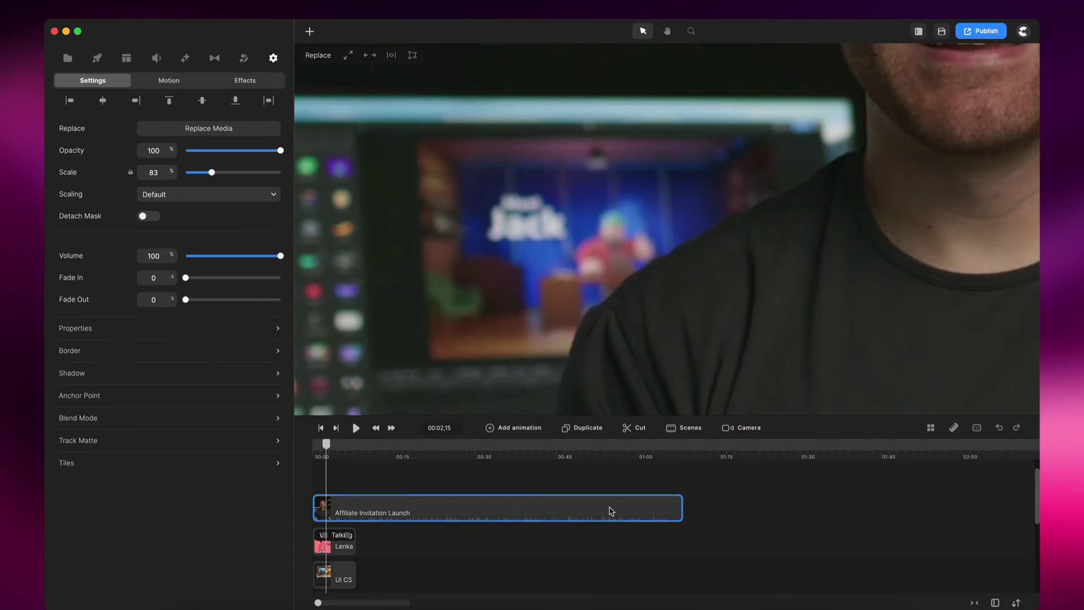
{"action": "left_click_drag", "start_coordinate": [681, 508], "coordinate": [351, 514]}
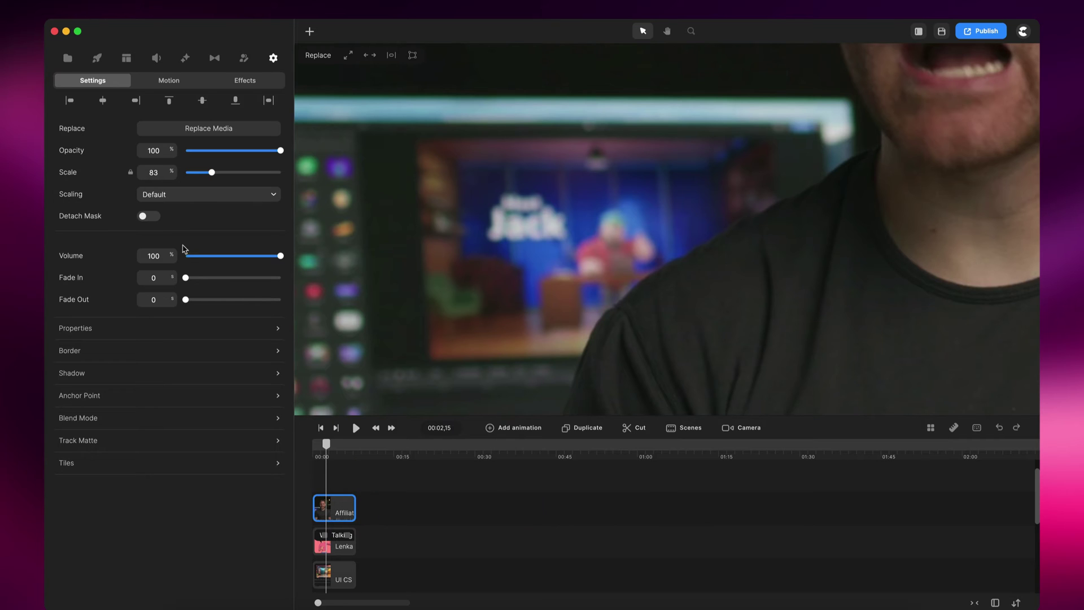
{"action": "left_click", "coordinate": [416, 489]}
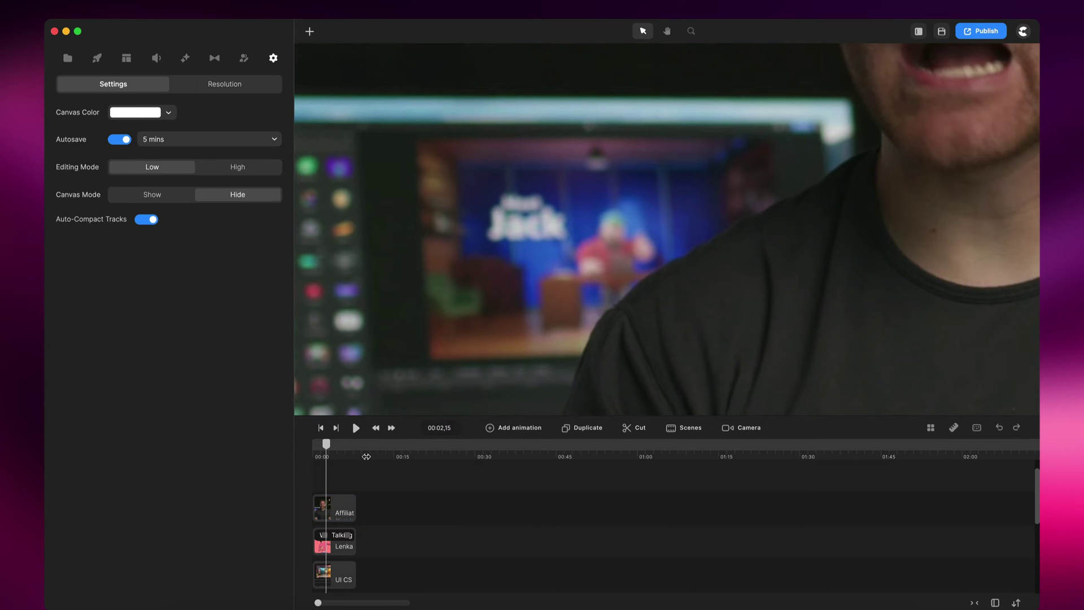
{"action": "scroll", "coordinate": [477, 455], "scroll_direction": "up", "scroll_amount": 5}
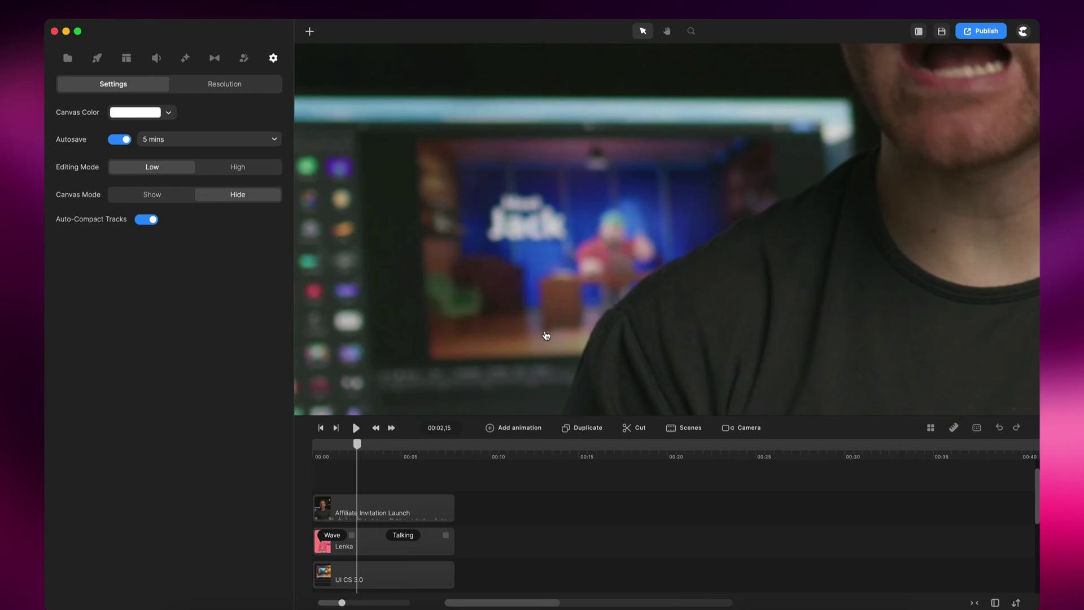
Step: Scale the Affiliate Invitation Launch video down to roughly the computer monitor's size and position it over the monitor's screen
{"action": "left_click", "coordinate": [546, 336]}
{"action": "left_click_drag", "start_coordinate": [959, 66], "coordinate": [716, 234]}
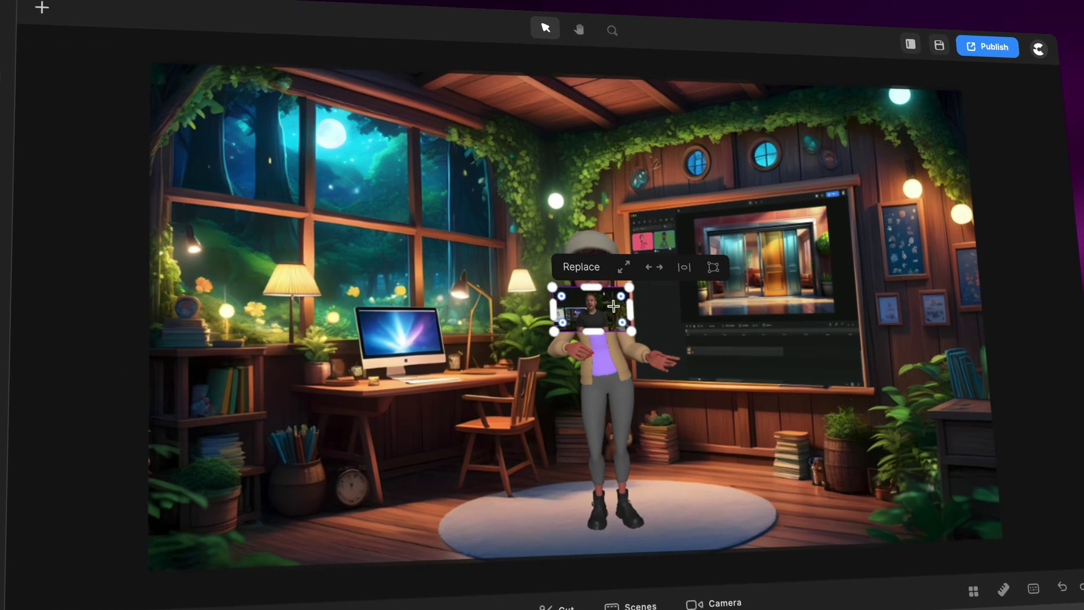
{"action": "left_click_drag", "start_coordinate": [621, 279], "coordinate": [469, 304]}
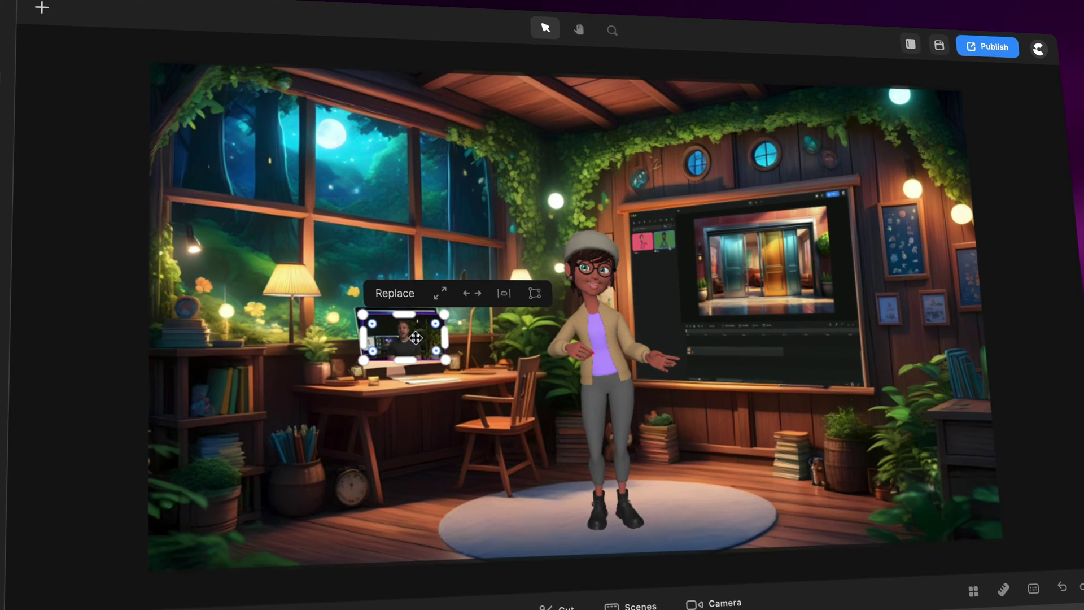
{"action": "scroll", "coordinate": [415, 338], "scroll_direction": "up", "scroll_amount": 8}
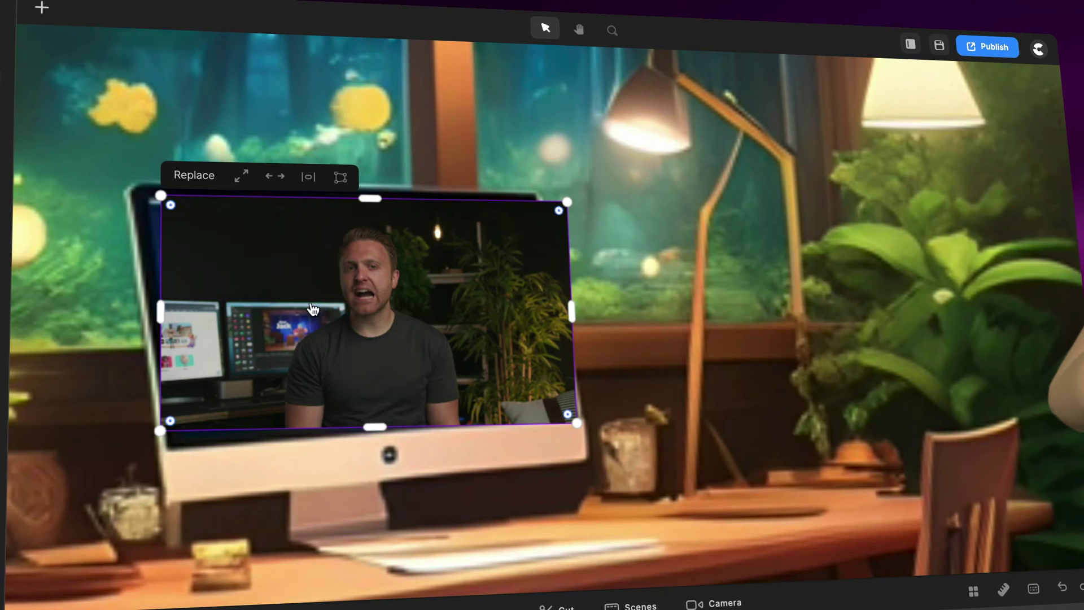
{"action": "mouse_move", "coordinate": [312, 309]}
{"action": "left_mouse_down"}
{"action": "mouse_move", "coordinate": [515, 336]}
{"action": "mouse_move", "coordinate": [307, 313]}
{"action": "left_mouse_up"}
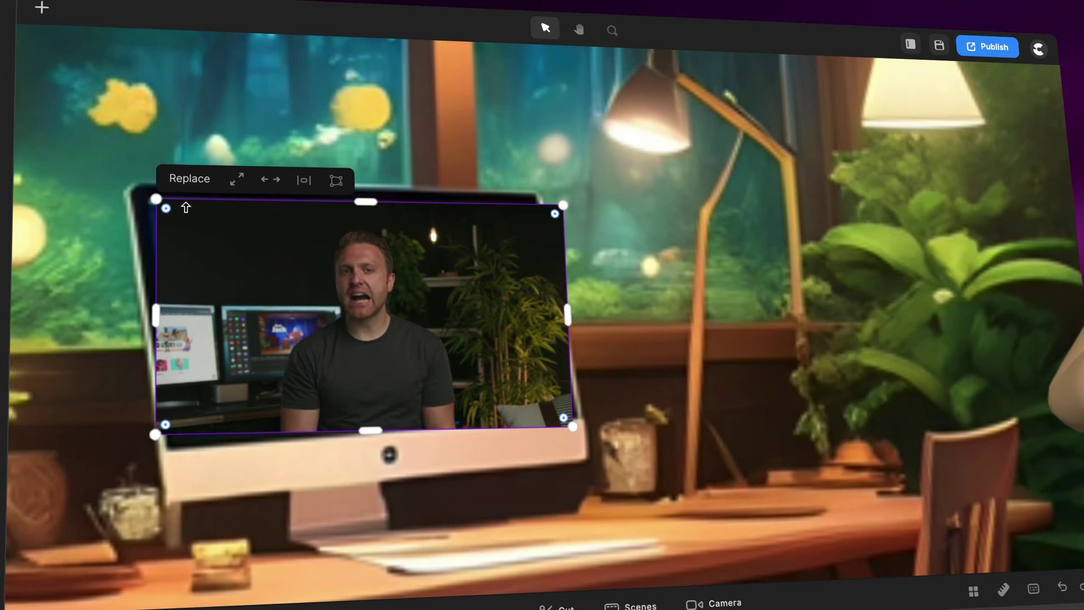
Step: Turn on corner distortion for the video and fit its two upper corners to the monitor screen's upper inner corners
{"action": "scroll", "coordinate": [115, 204], "scroll_direction": "up", "scroll_amount": 5}
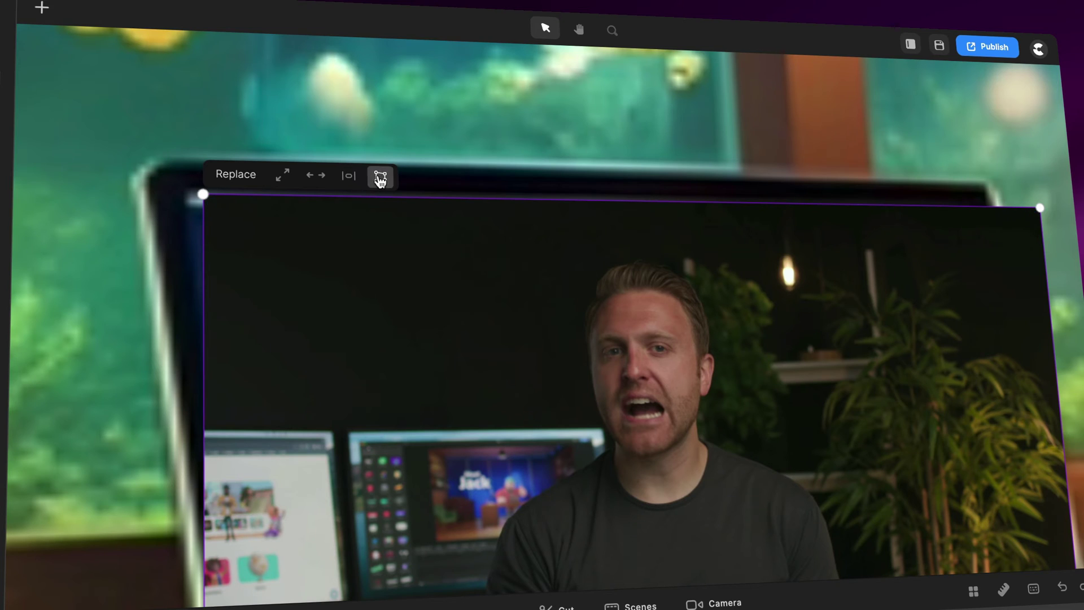
{"action": "left_click_drag", "start_coordinate": [202, 193], "coordinate": [184, 189]}
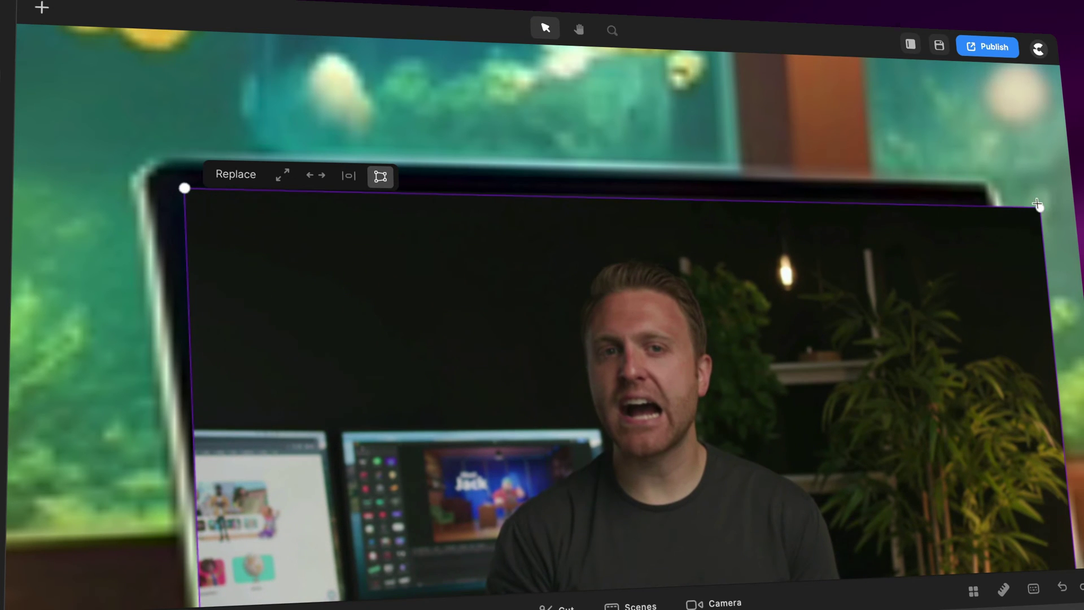
{"action": "left_click_drag", "start_coordinate": [1037, 205], "coordinate": [978, 207]}
Step: Distort the video's lower-right corner to the lower-right inner corner of the monitor's screen
{"action": "left_click_drag", "start_coordinate": [984, 295], "coordinate": [812, 166]}
{"action": "left_click_drag", "start_coordinate": [855, 265], "coordinate": [649, 132]}
{"action": "left_click_drag", "start_coordinate": [698, 417], "coordinate": [679, 366]}
{"action": "scroll", "coordinate": [679, 366], "scroll_direction": "up", "scroll_amount": 3}
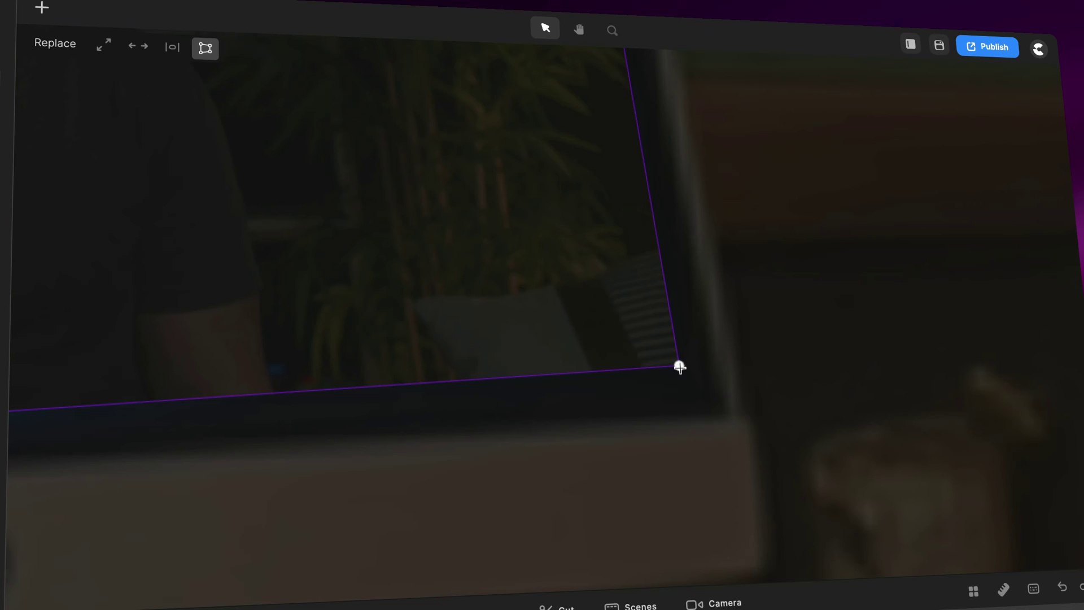
Step: Fit the video's lower-left corner to the monitor screen's lower-left inner corner and view the whole room scene
{"action": "scroll", "coordinate": [679, 369], "scroll_direction": "down", "scroll_amount": 3}
{"action": "left_click_drag", "start_coordinate": [575, 409], "coordinate": [968, 410]}
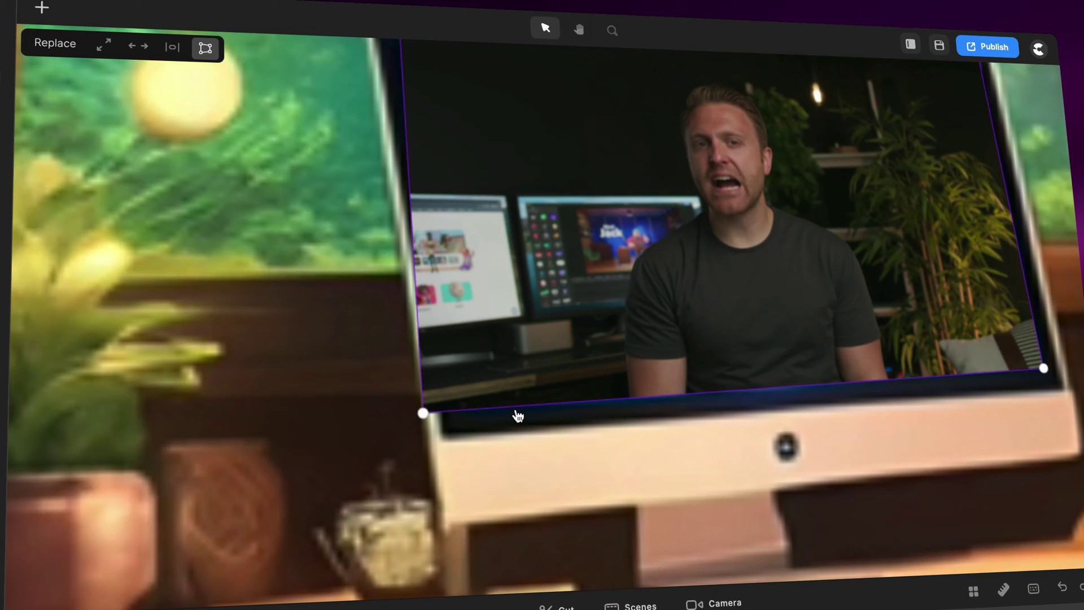
{"action": "scroll", "coordinate": [457, 415], "scroll_direction": "up", "scroll_amount": 3}
{"action": "left_click_drag", "start_coordinate": [393, 409], "coordinate": [468, 401]}
{"action": "scroll", "coordinate": [468, 401], "scroll_direction": "down", "scroll_amount": 10}
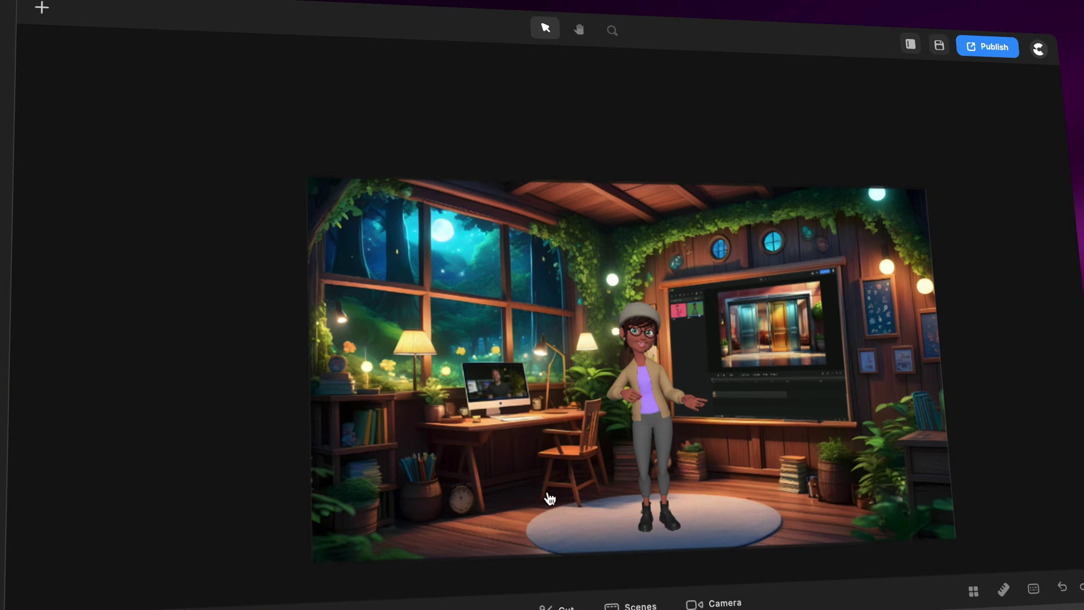
{"action": "left_click_drag", "start_coordinate": [622, 506], "coordinate": [547, 438]}
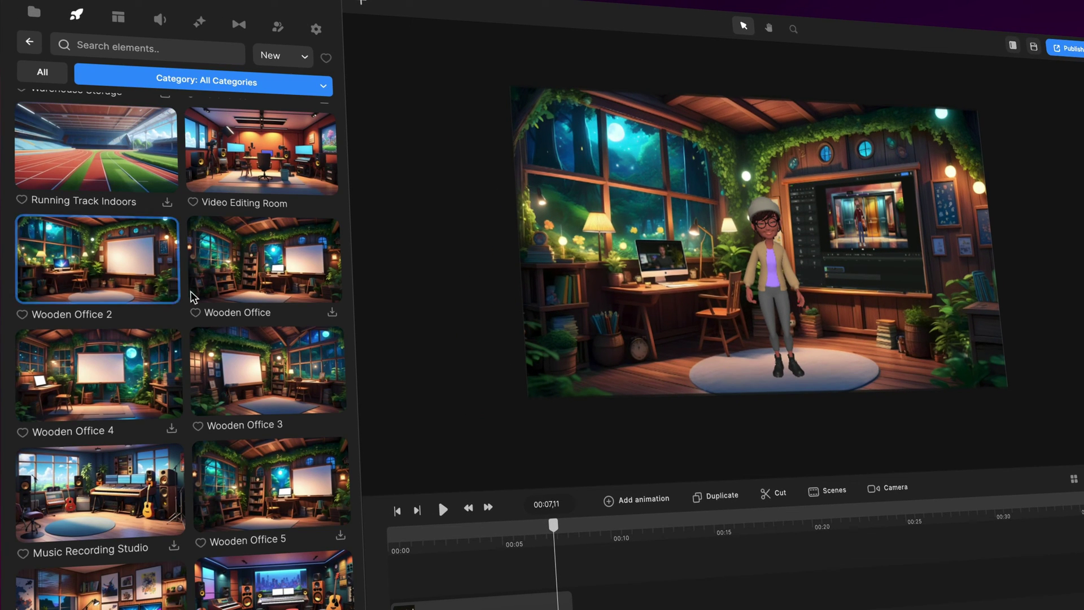
Step: Browse the scene backgrounds across all categories in the elements library, including the Wooden Office, bedroom and modern house variants
{"action": "scroll", "coordinate": [35, 436], "scroll_direction": "up", "scroll_amount": 1}
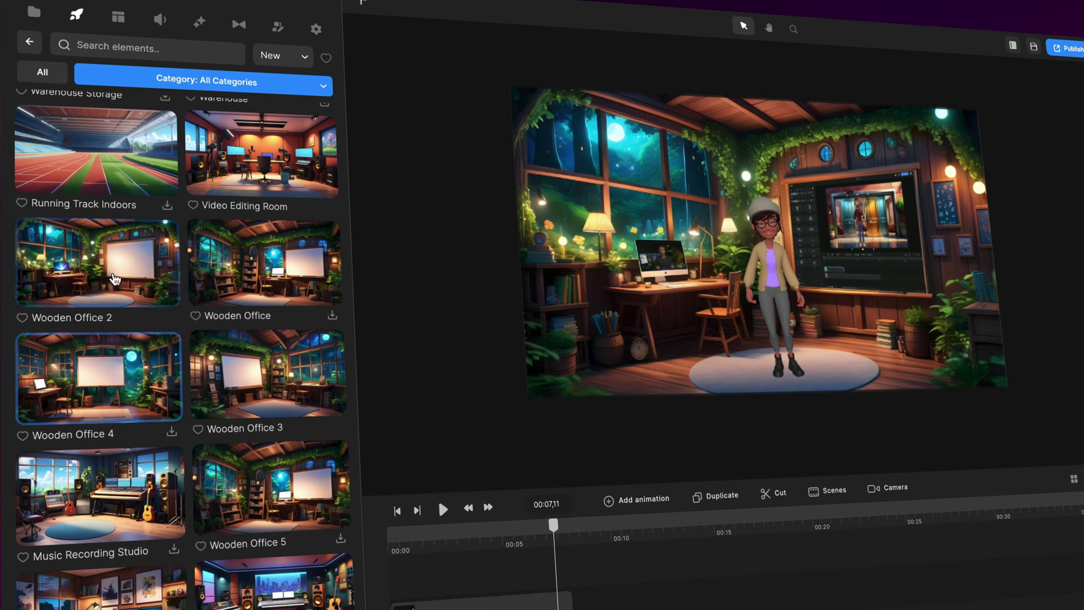
{"action": "scroll", "coordinate": [113, 278], "scroll_direction": "down", "scroll_amount": 4}
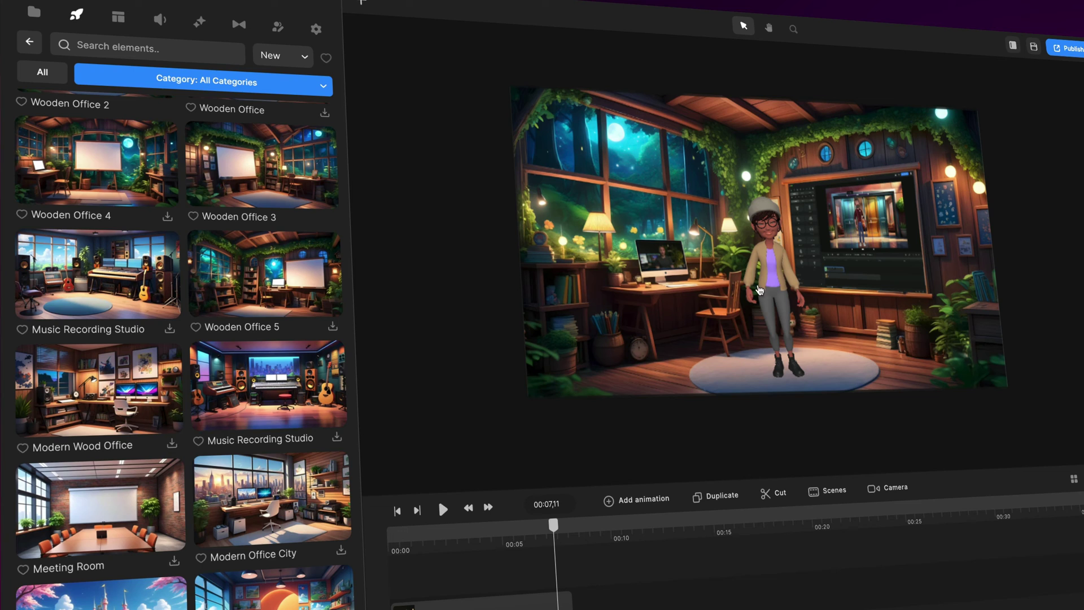
{"action": "scroll", "coordinate": [279, 401], "scroll_direction": "down", "scroll_amount": 7}
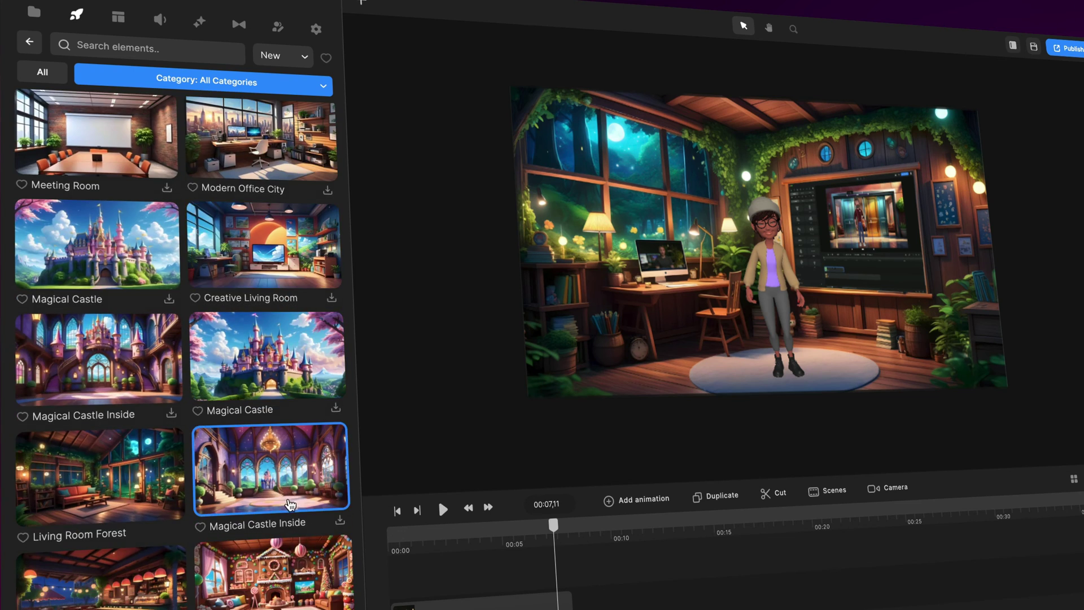
{"action": "scroll", "coordinate": [290, 505], "scroll_direction": "down", "scroll_amount": 10}
{"action": "scroll", "coordinate": [231, 378], "scroll_direction": "up", "scroll_amount": 5}
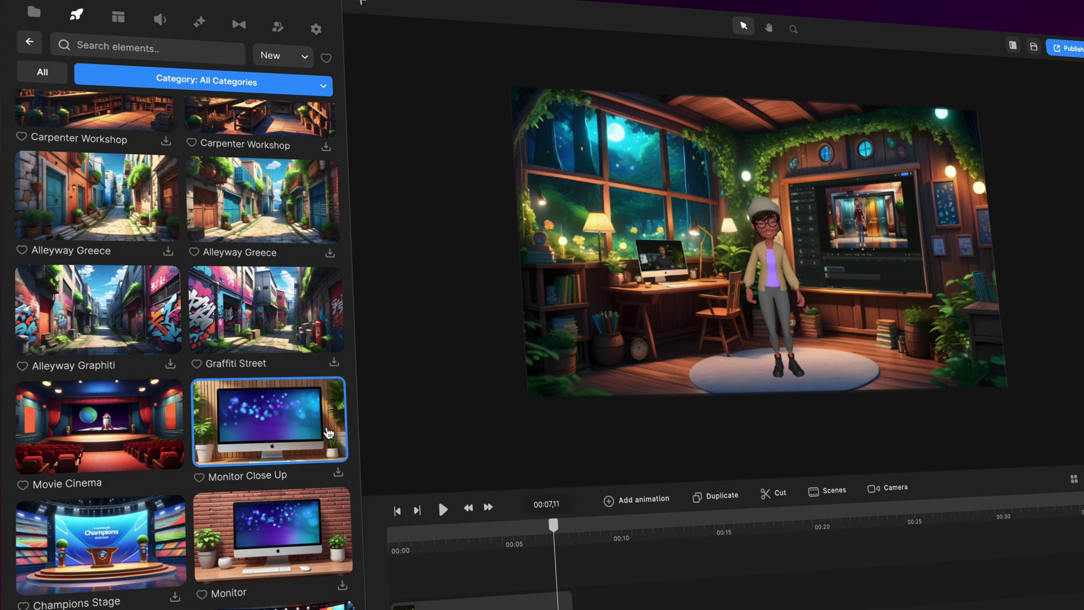
{"action": "scroll", "coordinate": [170, 367], "scroll_direction": "up", "scroll_amount": 6}
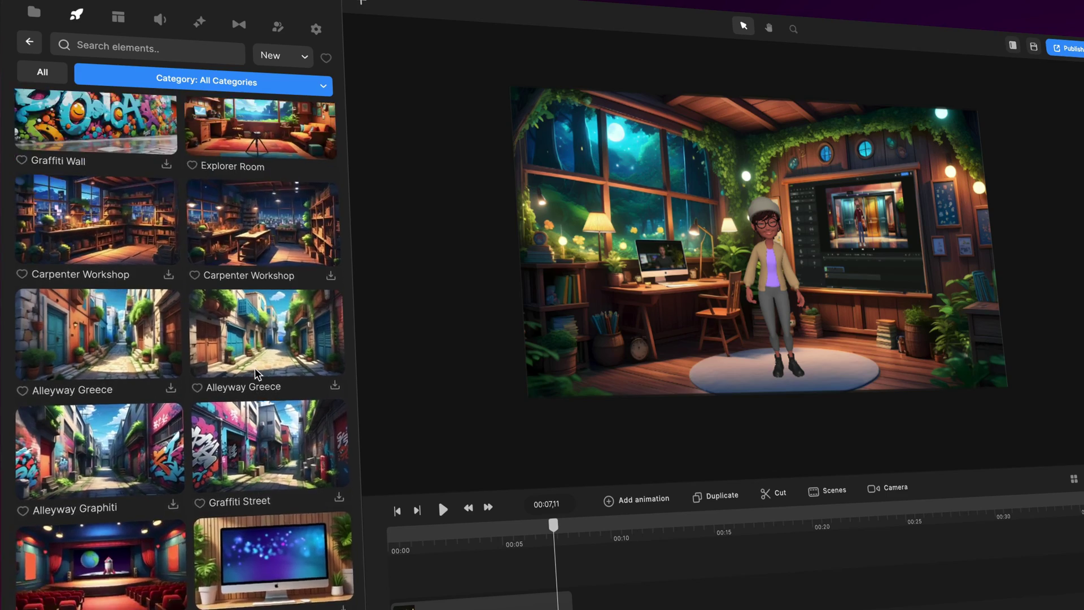
{"action": "scroll", "coordinate": [255, 374], "scroll_direction": "up", "scroll_amount": 15}
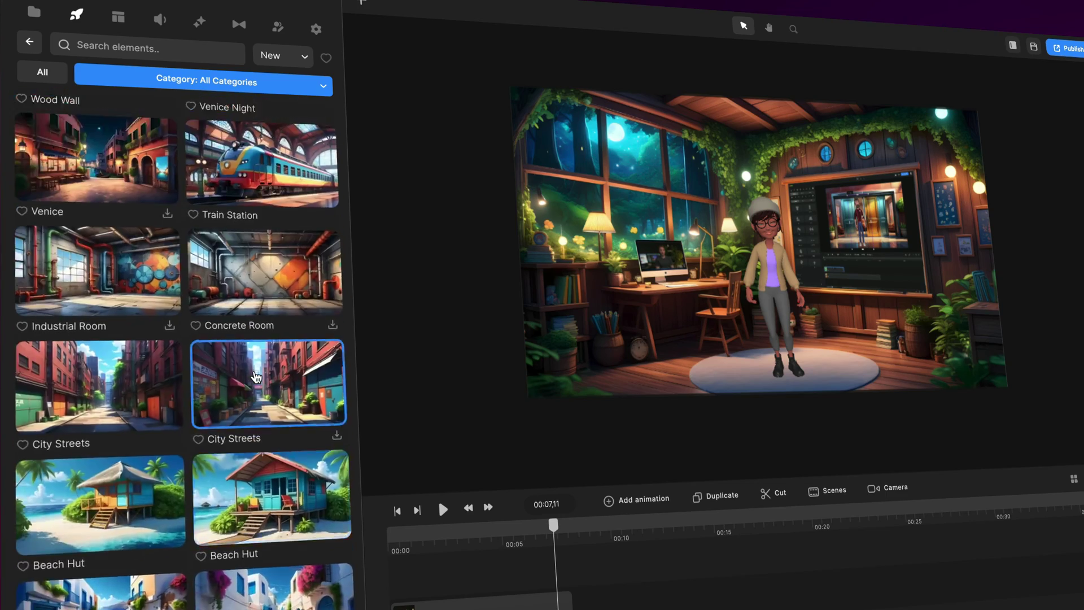
{"action": "scroll", "coordinate": [255, 377], "scroll_direction": "up", "scroll_amount": 12}
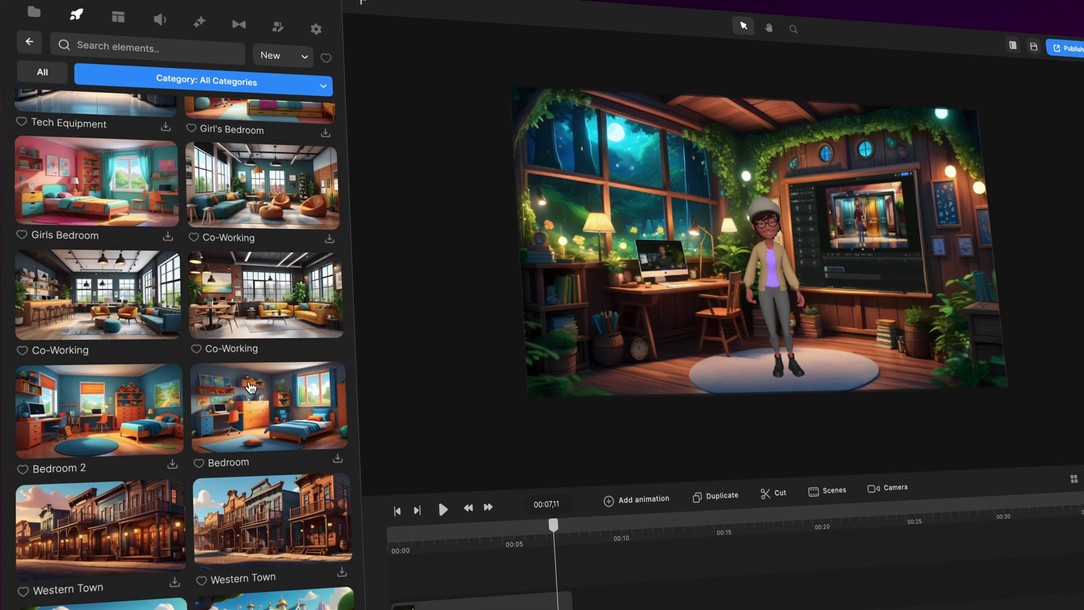
{"action": "scroll", "coordinate": [132, 392], "scroll_direction": "up", "scroll_amount": 1}
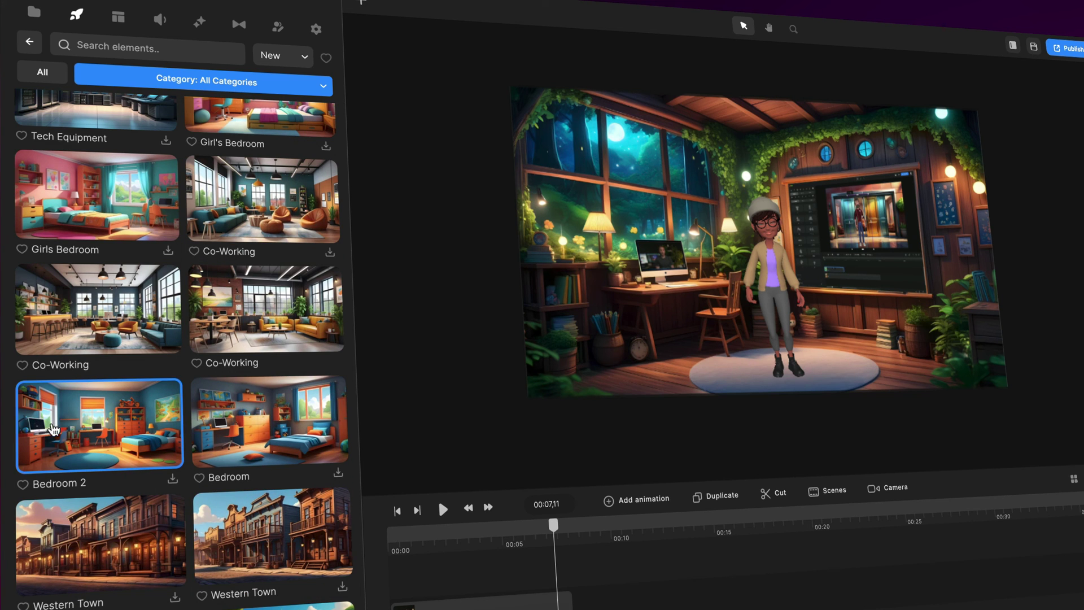
{"action": "scroll", "coordinate": [119, 423], "scroll_direction": "up", "scroll_amount": 10}
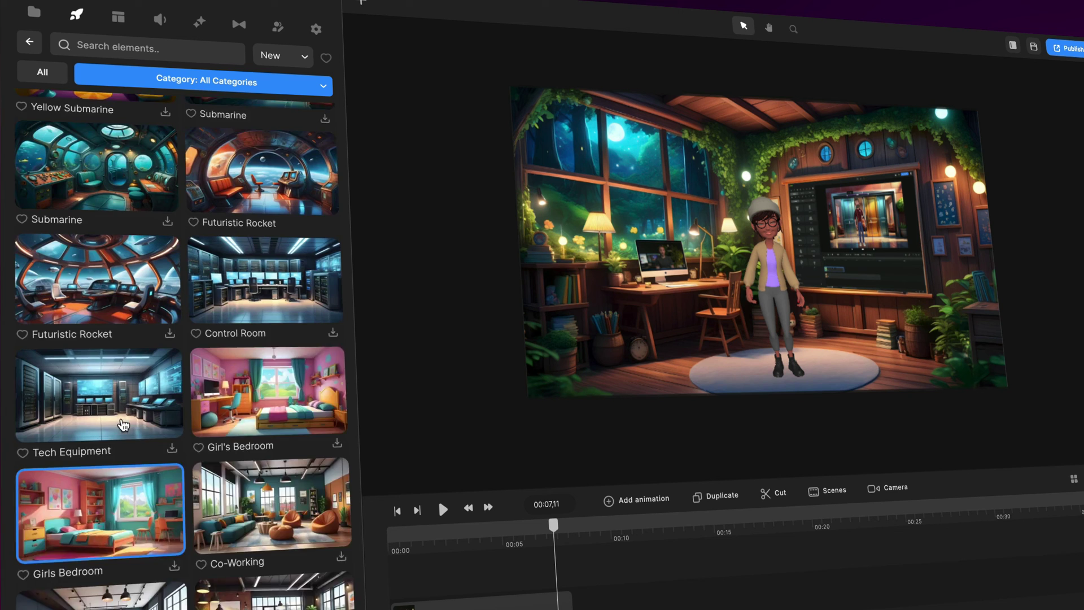
{"action": "scroll", "coordinate": [123, 424], "scroll_direction": "up", "scroll_amount": 10}
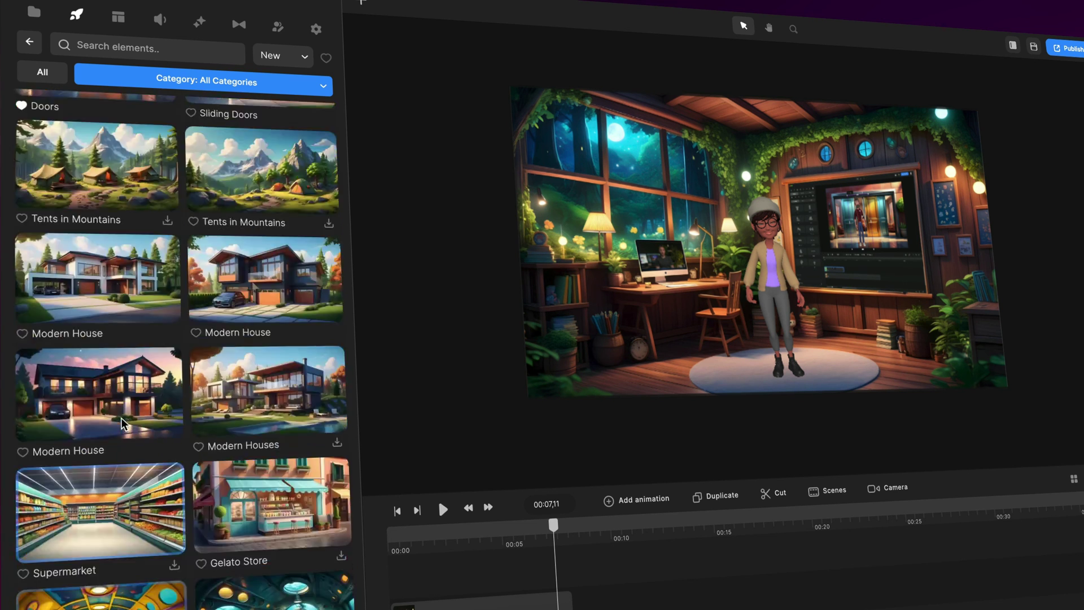